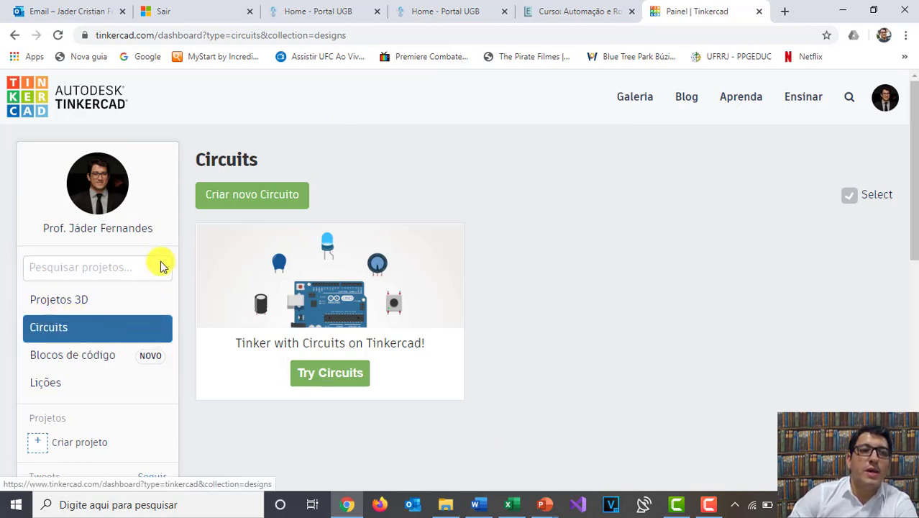
Step: Create a new circuit and view the available component category options, keeping the Básico set
left_click(231, 205)
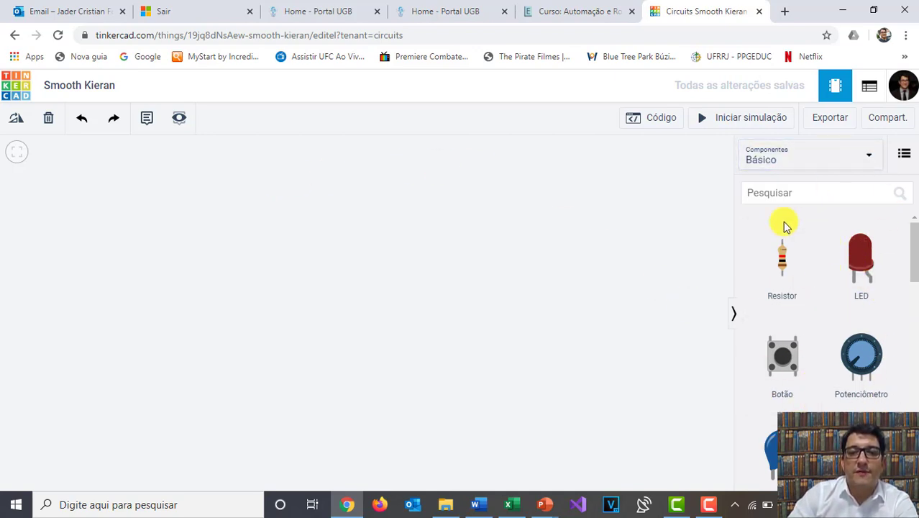
left_click(868, 160)
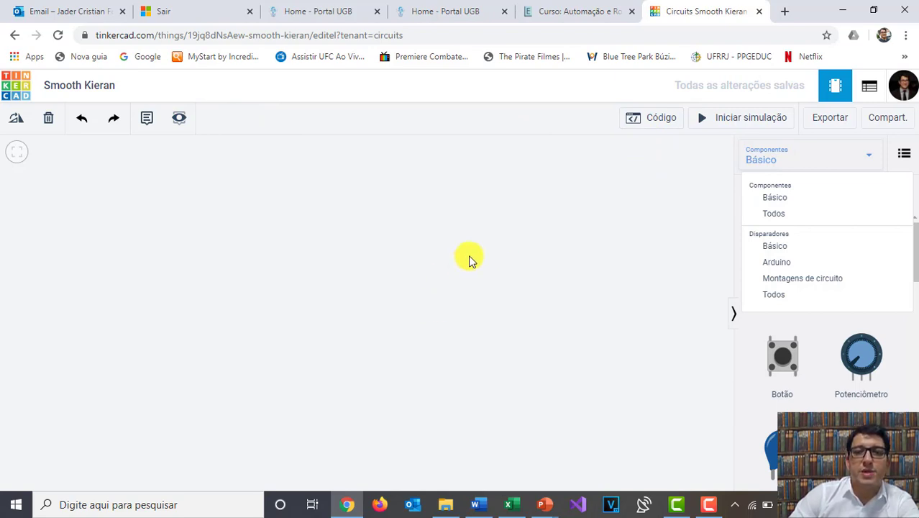
left_click(786, 221)
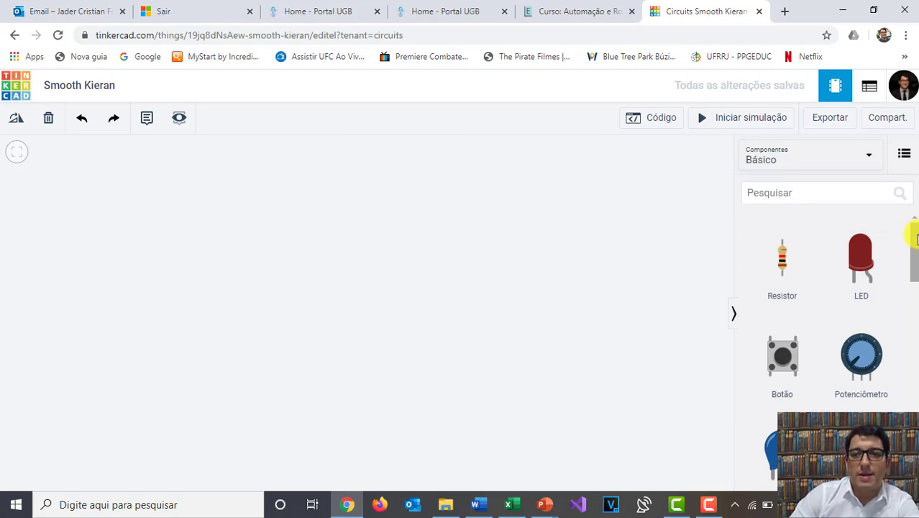
Step: Place a red (Vermelho) LED from the basic components in the upper part of the empty workspace
scroll(914, 241, "down", 1)
scroll(913, 241, "up", 1)
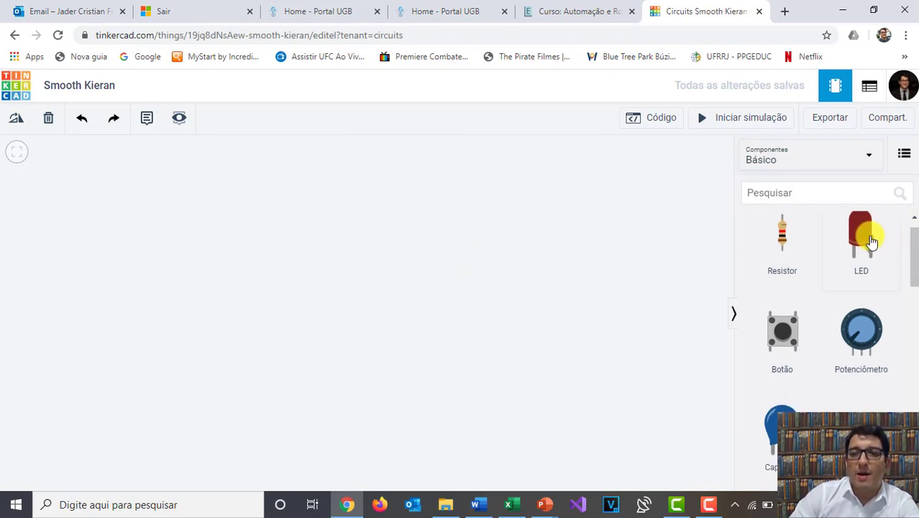
left_click_drag(585, 220, 358, 196)
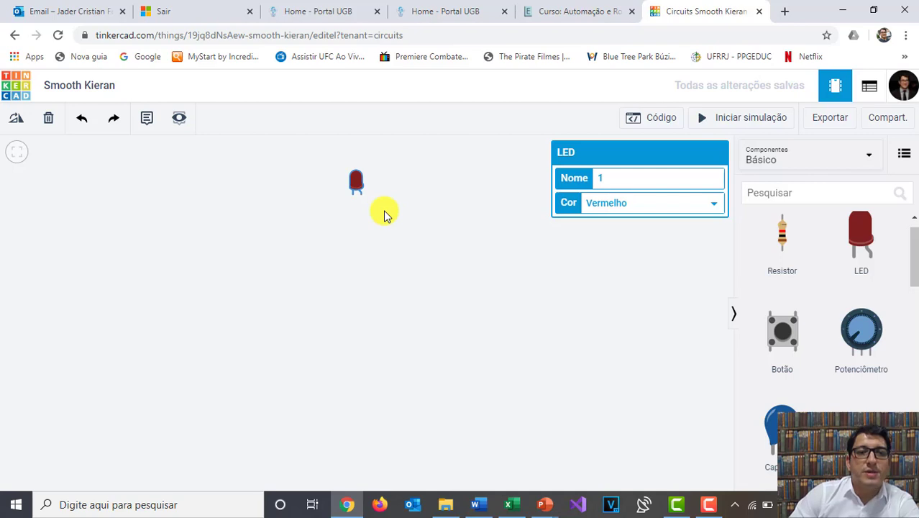
scroll(384, 214, "up", 5)
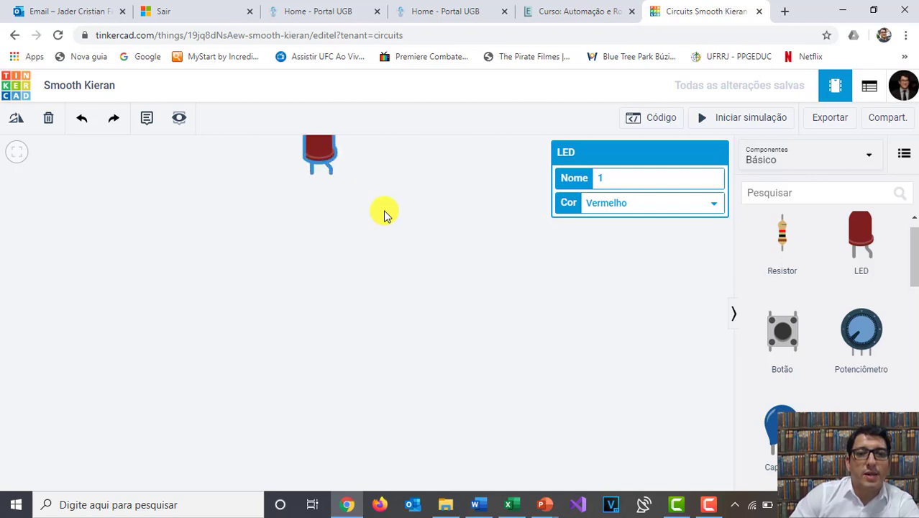
scroll(384, 214, "down", 1)
scroll(388, 213, "down", 1)
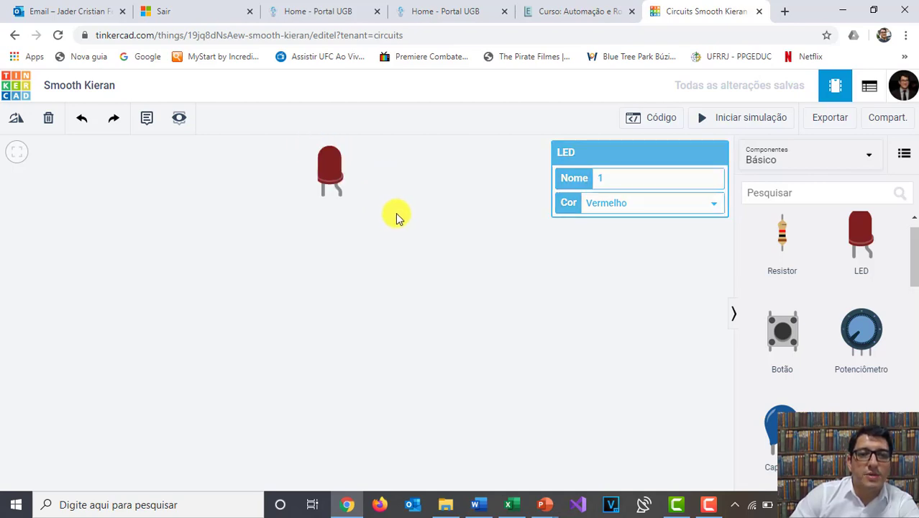
left_click(394, 211)
scroll(394, 212, "down", 1)
left_click_drag(404, 215, 367, 201)
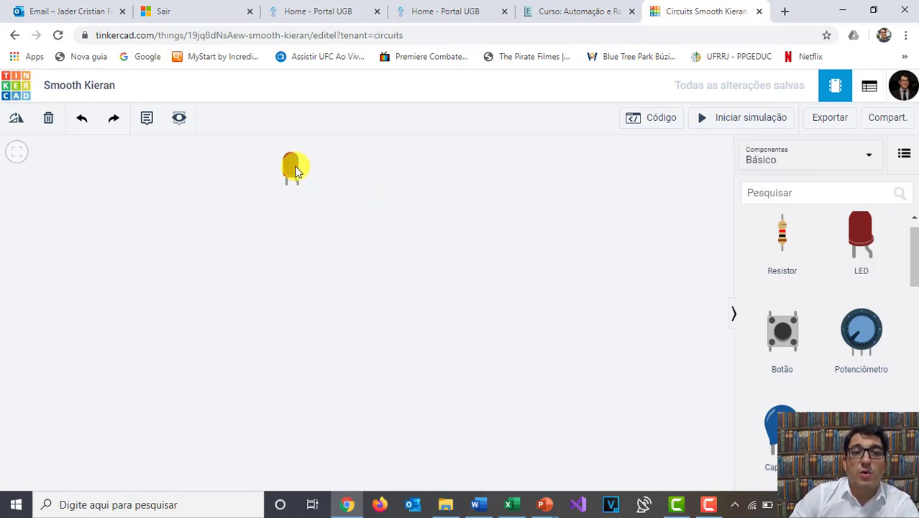
Step: Inspect the LED's name and color properties and examine its body and two leads up close
left_click(295, 169)
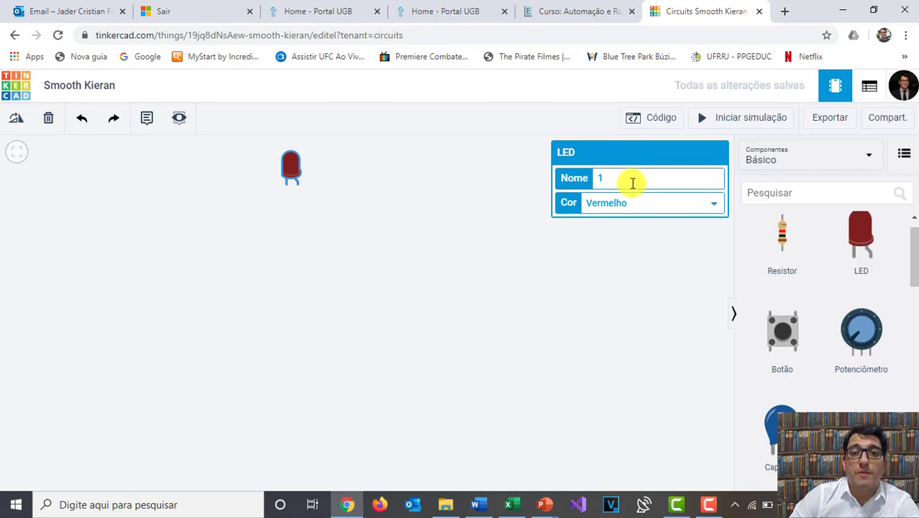
left_click(510, 205)
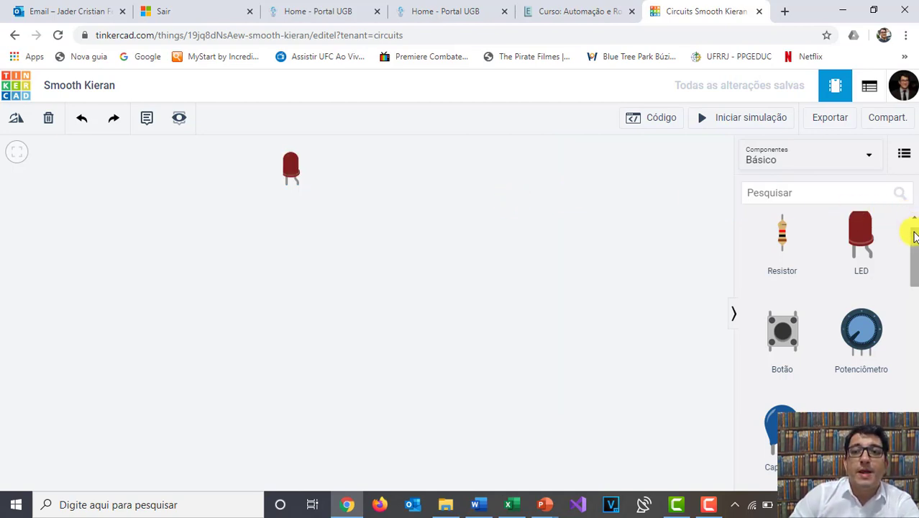
scroll(281, 205, "up", 3)
scroll(279, 203, "up", 2)
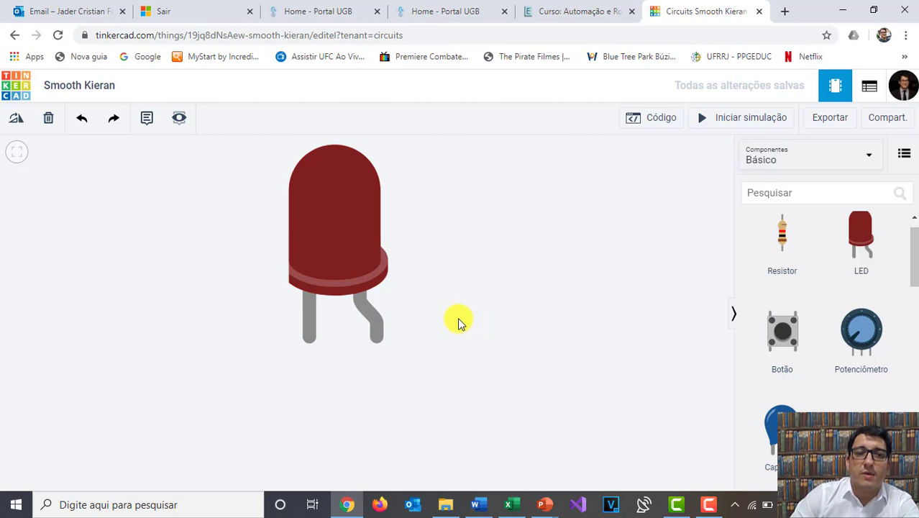
scroll(460, 323, "down", 1)
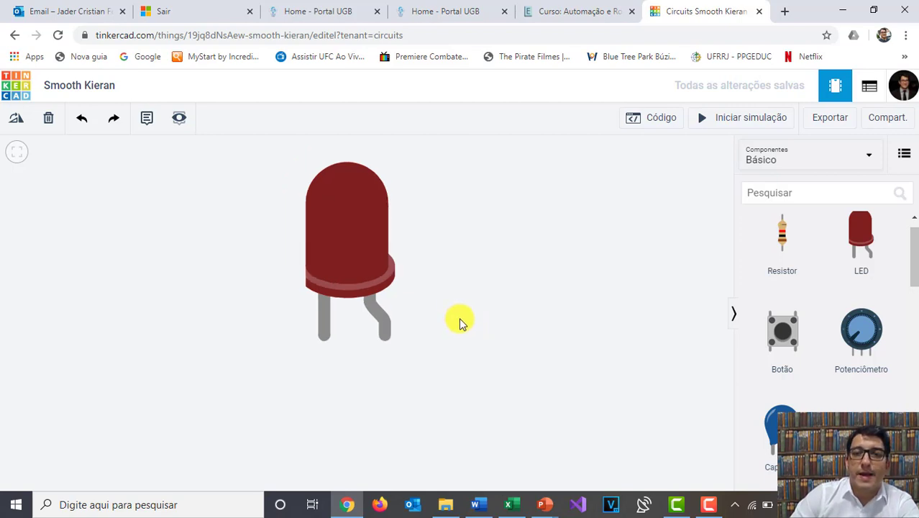
scroll(460, 324, "down", 3)
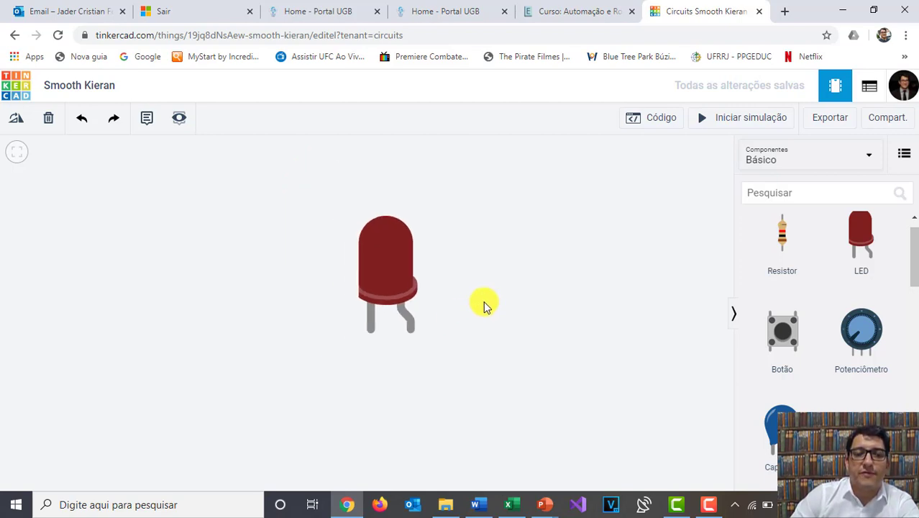
left_click_drag(483, 305, 447, 252)
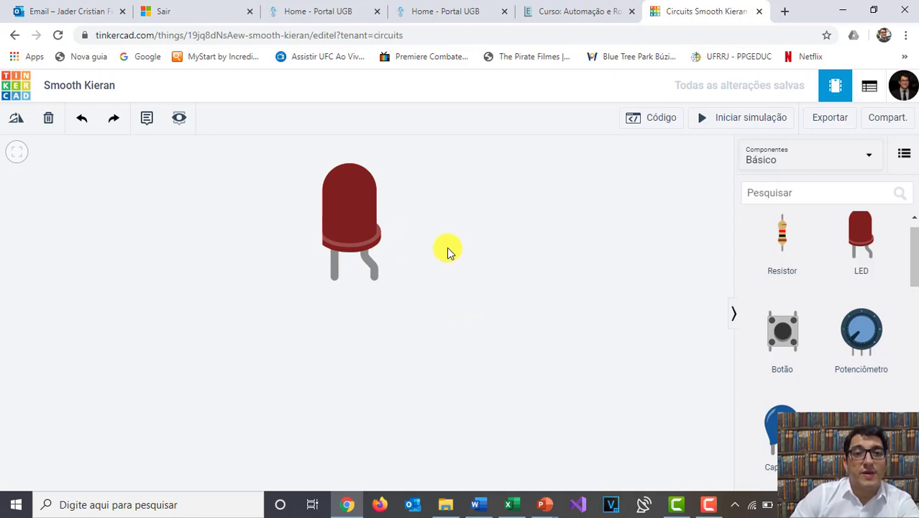
scroll(446, 251, "down", 3)
scroll(455, 244, "down", 1)
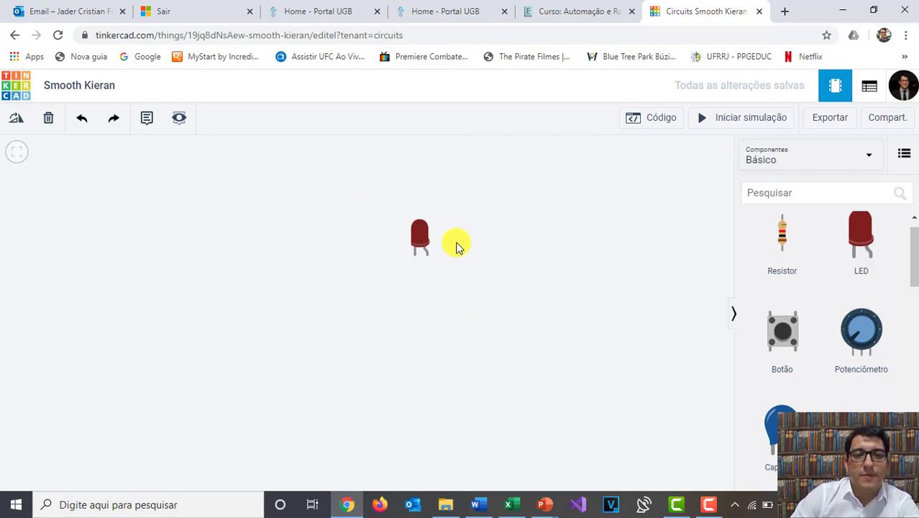
left_click_drag(486, 230, 412, 181)
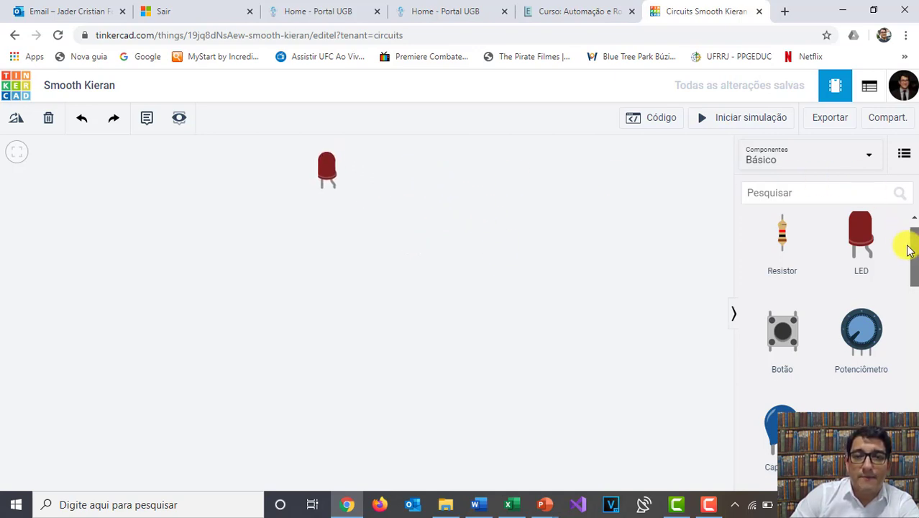
Step: Place a 9V battery (Bateria 9V) in the workspace below and beside the LED
left_click_drag(908, 248, 892, 298)
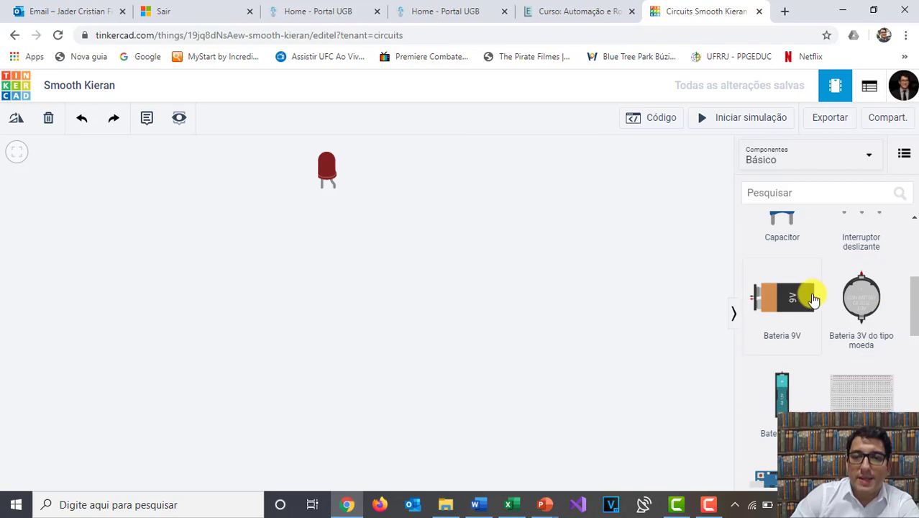
left_click_drag(804, 299, 370, 346)
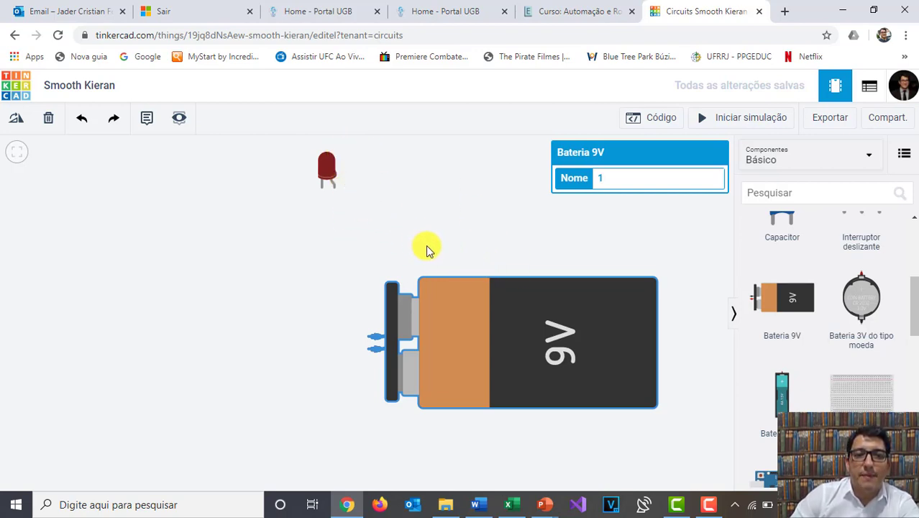
scroll(427, 250, "up", 1)
scroll(427, 250, "down", 1)
scroll(428, 251, "up", 2)
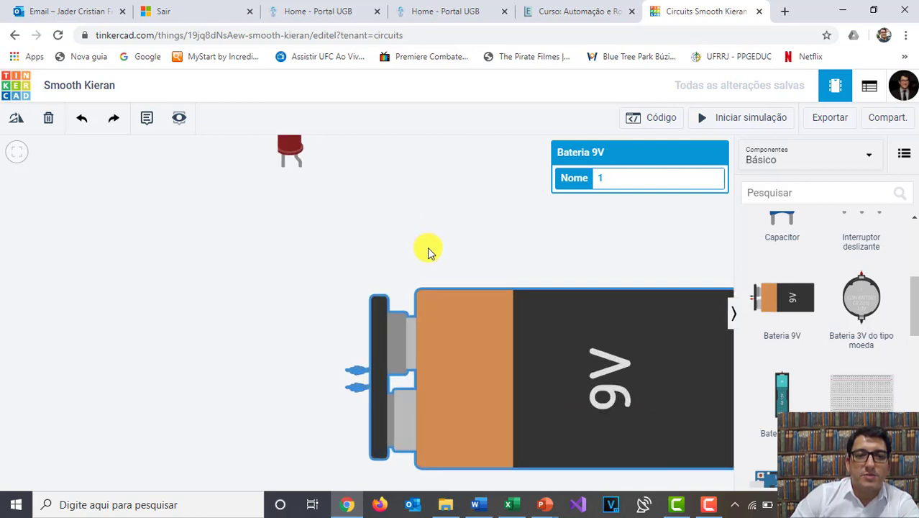
scroll(427, 248, "down", 2)
scroll(427, 246, "up", 1)
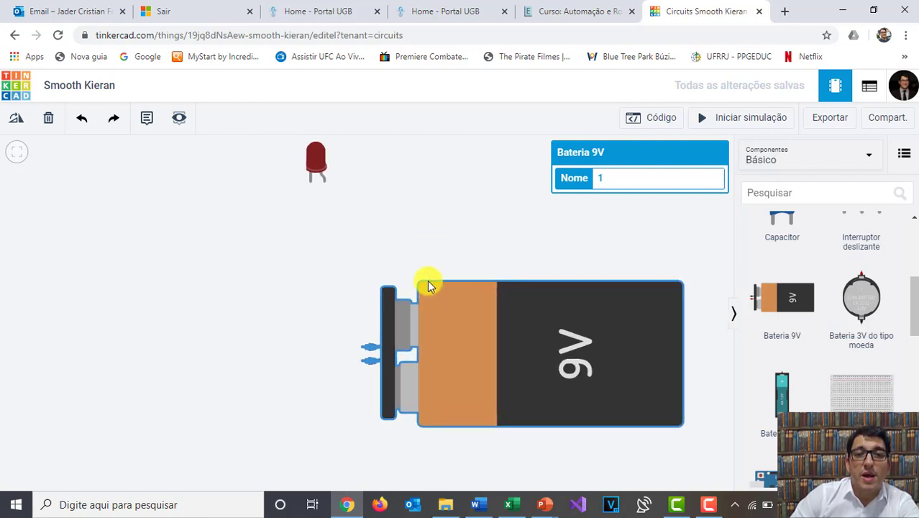
scroll(387, 252, "down", 1)
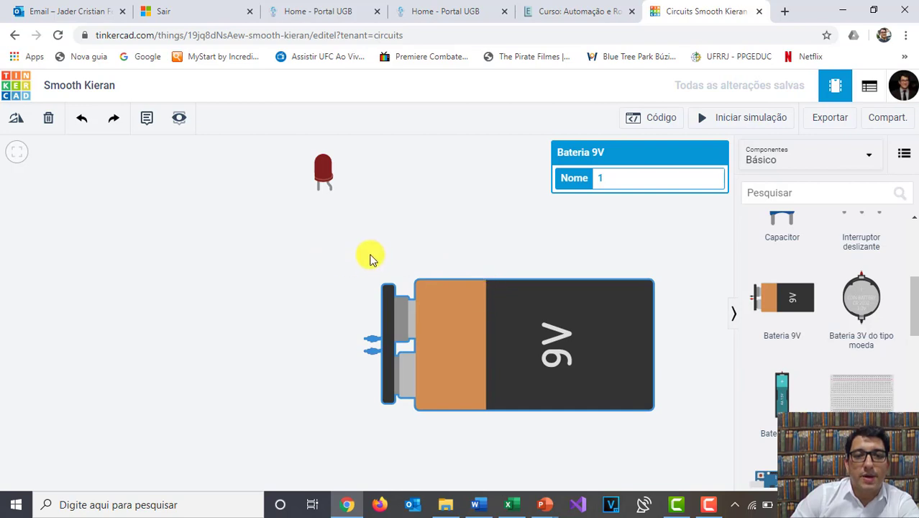
scroll(322, 236, "down", 2)
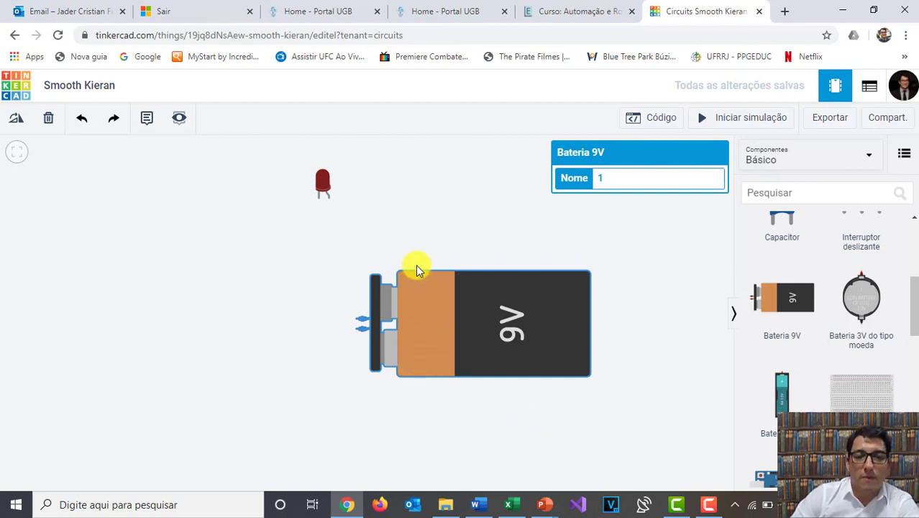
Step: Move the 9V battery farther down to leave more room between it and the LED
mouse_move(416, 267)
left_mouse_down()
mouse_move(428, 282)
mouse_move(427, 265)
left_mouse_up()
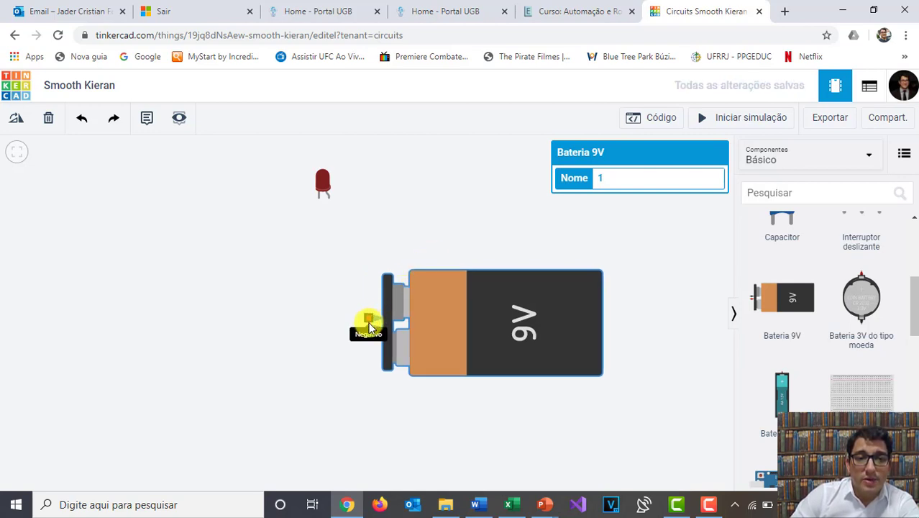
left_click(364, 383)
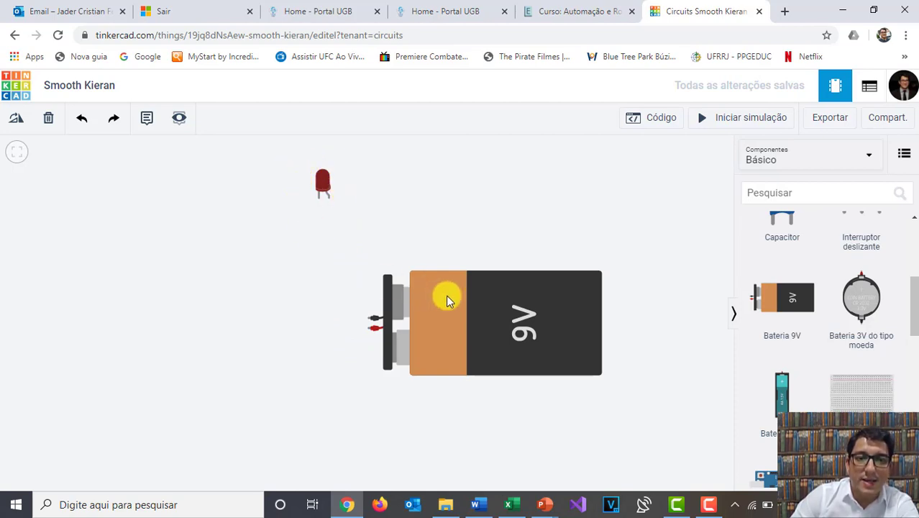
left_click_drag(446, 296, 441, 371)
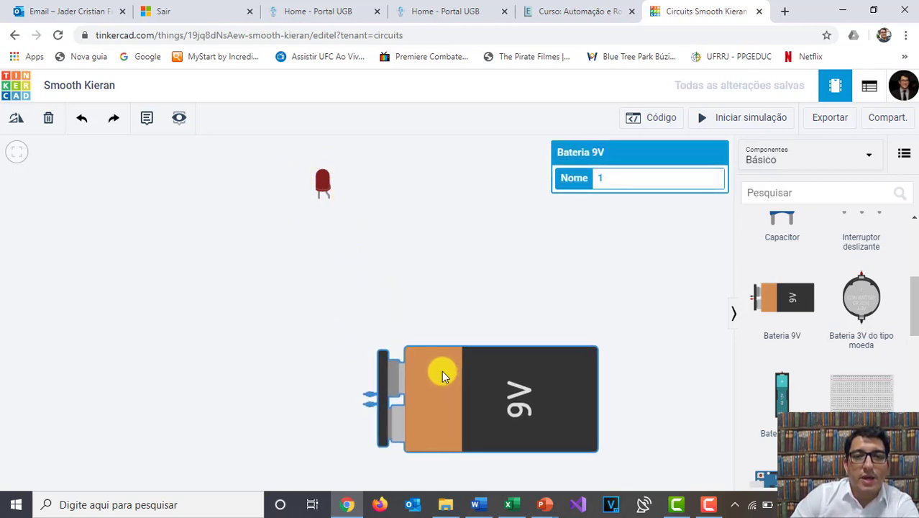
left_click(349, 267)
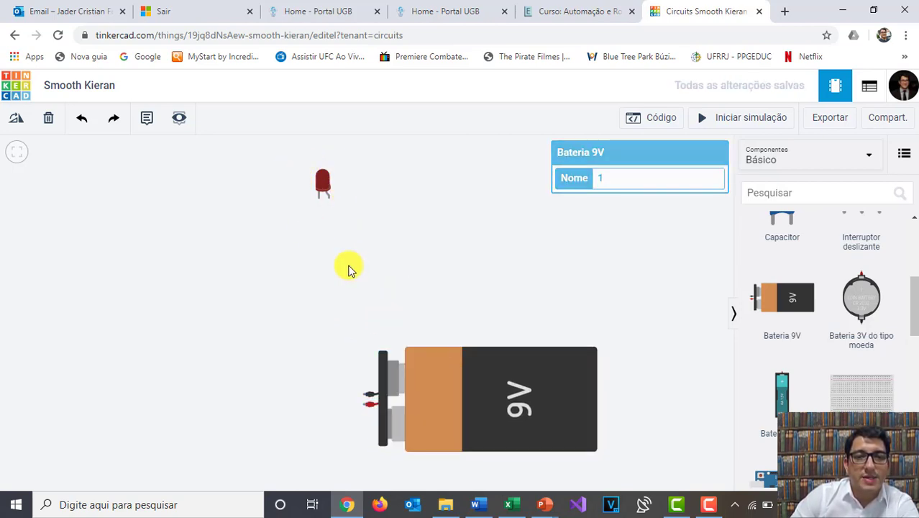
Step: Wire the LED's bent lead to the battery's positive terminal in red (vermelho), routing the wire with a right-angle corner
left_click(329, 201)
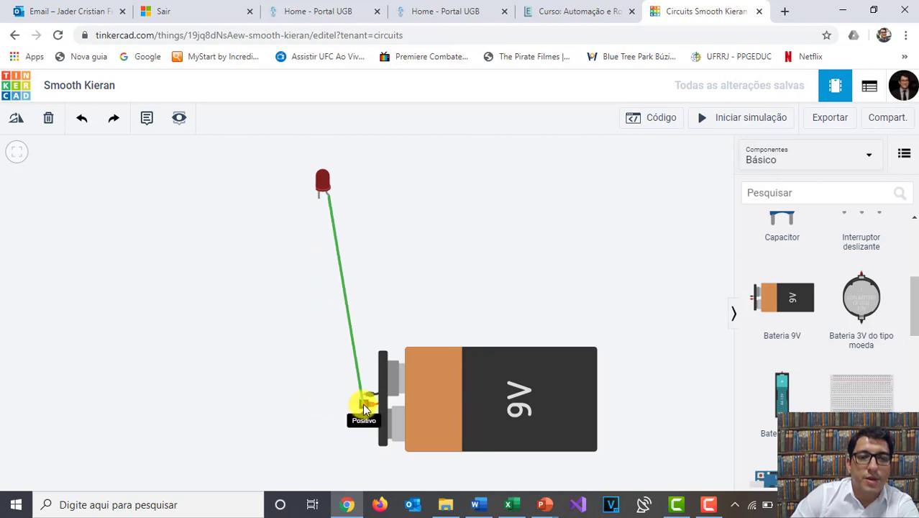
left_click(367, 400)
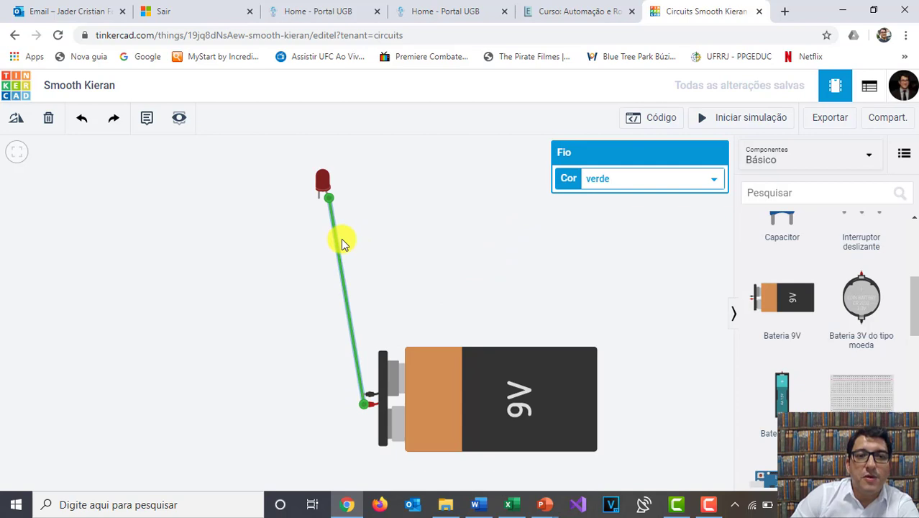
left_click(594, 181)
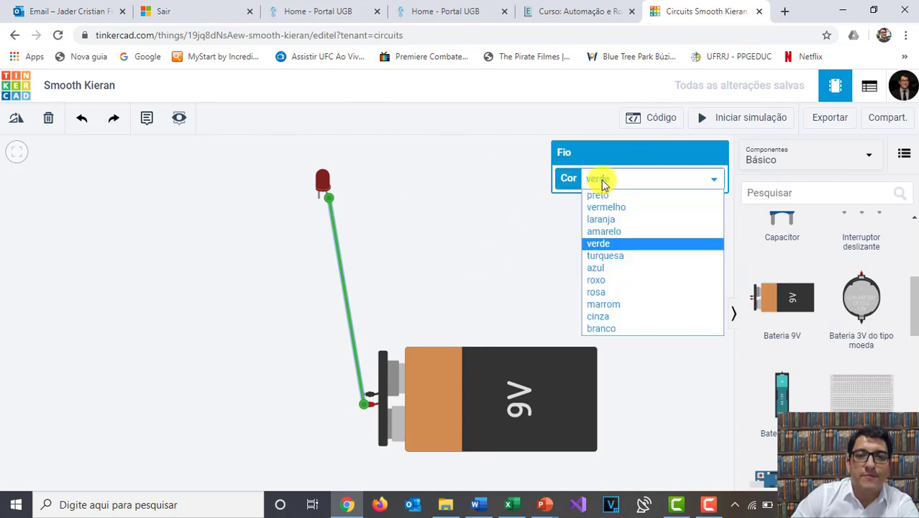
left_click(604, 208)
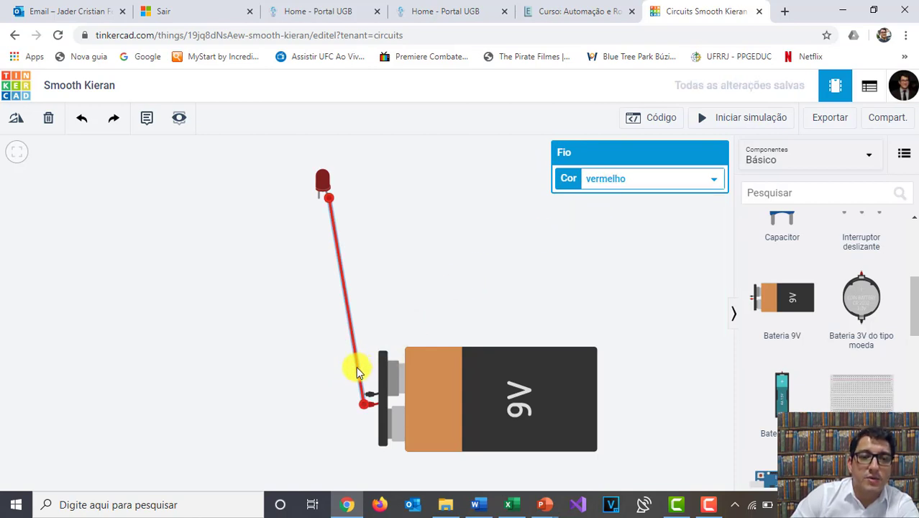
left_click_drag(356, 366, 327, 407)
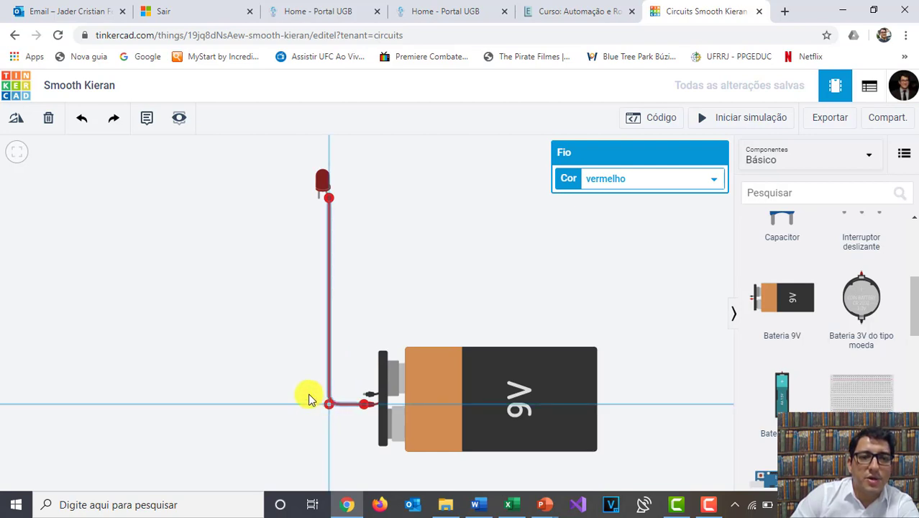
left_click(293, 375)
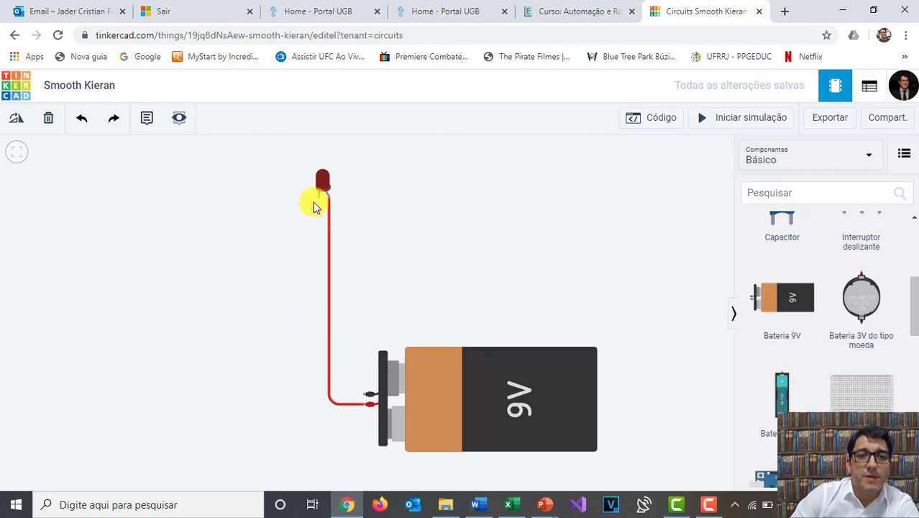
Step: Wire the LED's straight lead to the battery's negative terminal in black (preto), routing the wire with a right-angle corner
left_click(317, 201)
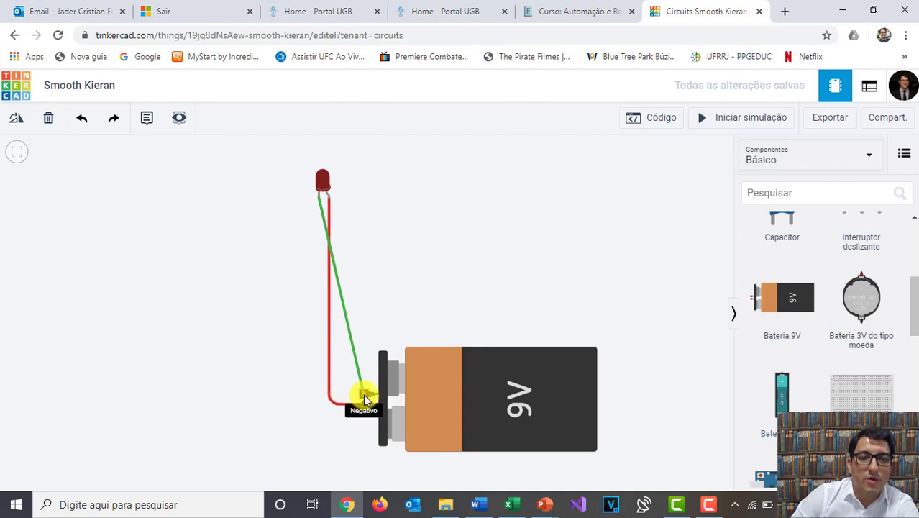
left_click(364, 400)
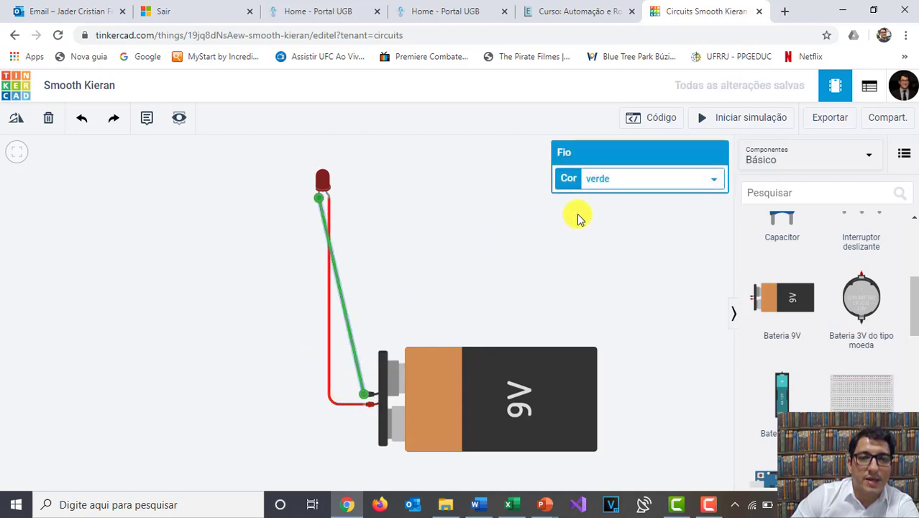
left_click(595, 182)
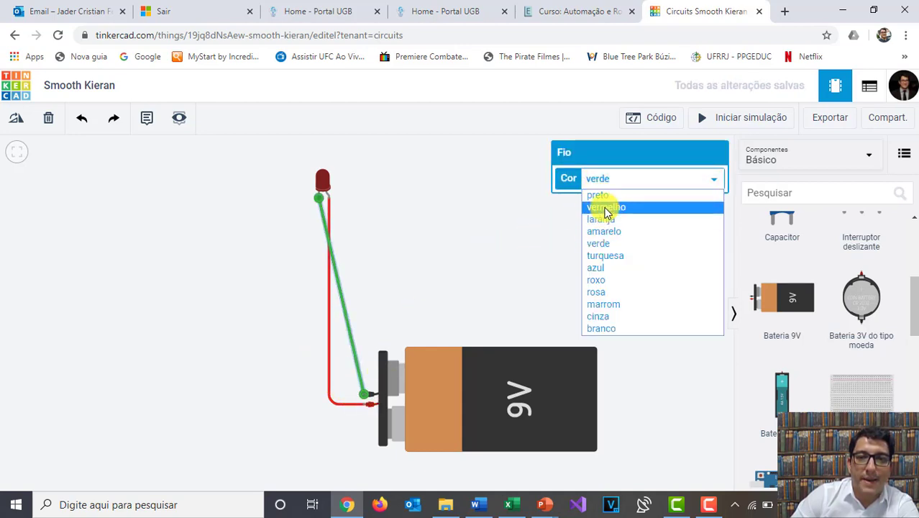
left_click(604, 196)
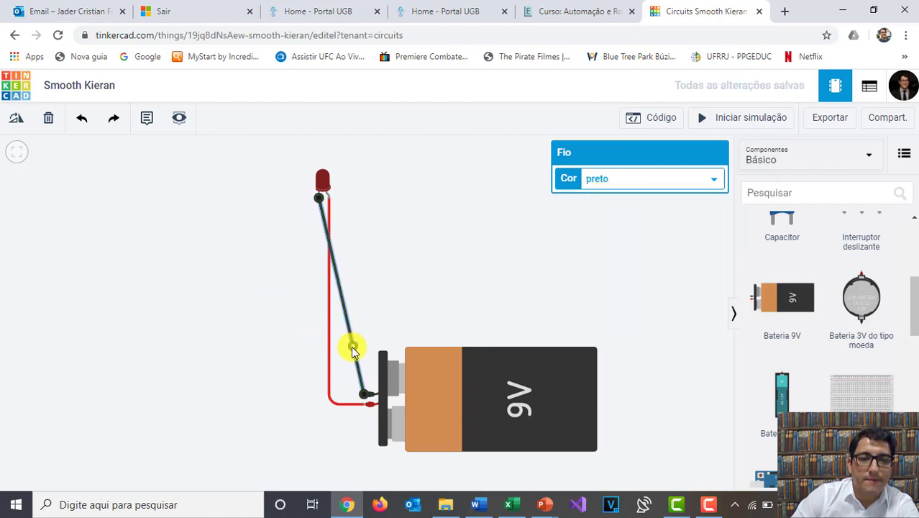
left_click_drag(354, 350, 319, 397)
left_click(287, 381)
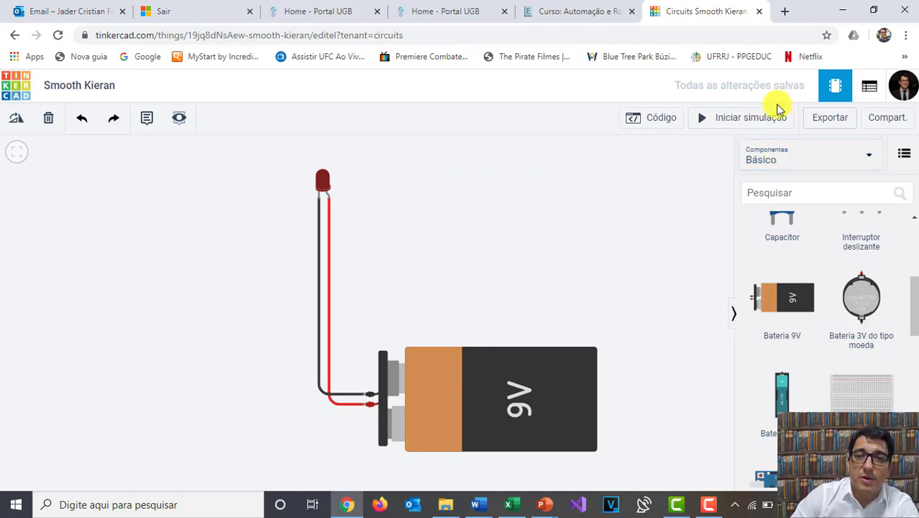
Step: Run the simulation, examine the LED's current warning up close, and stop the simulation
left_click(734, 127)
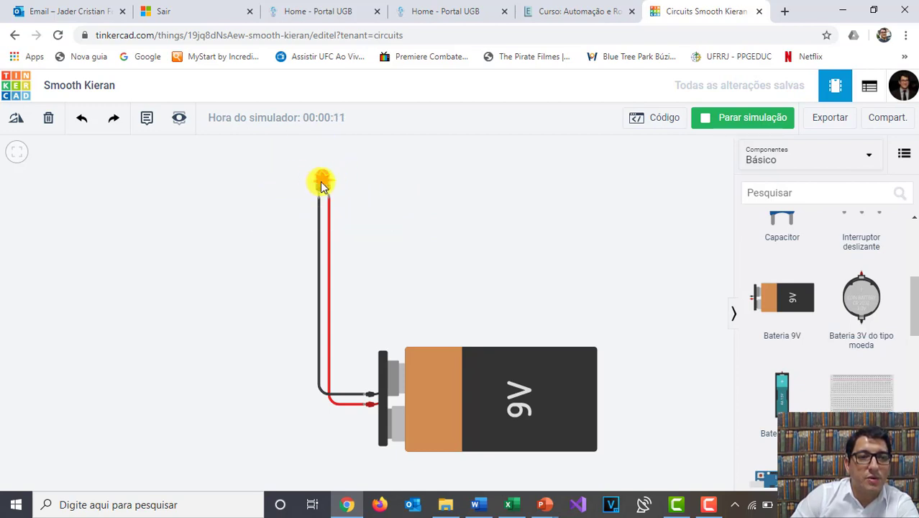
mouse_move(322, 184)
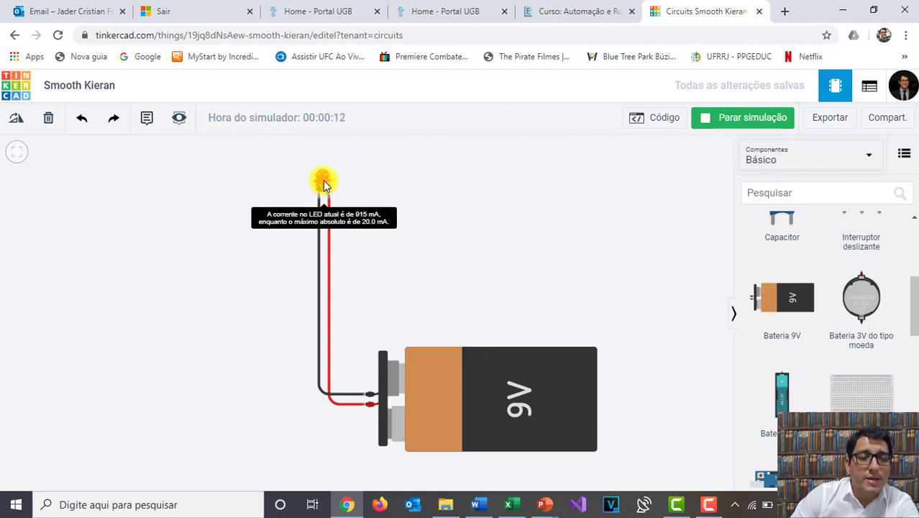
scroll(324, 180, "up", 1)
scroll(325, 178, "up", 1)
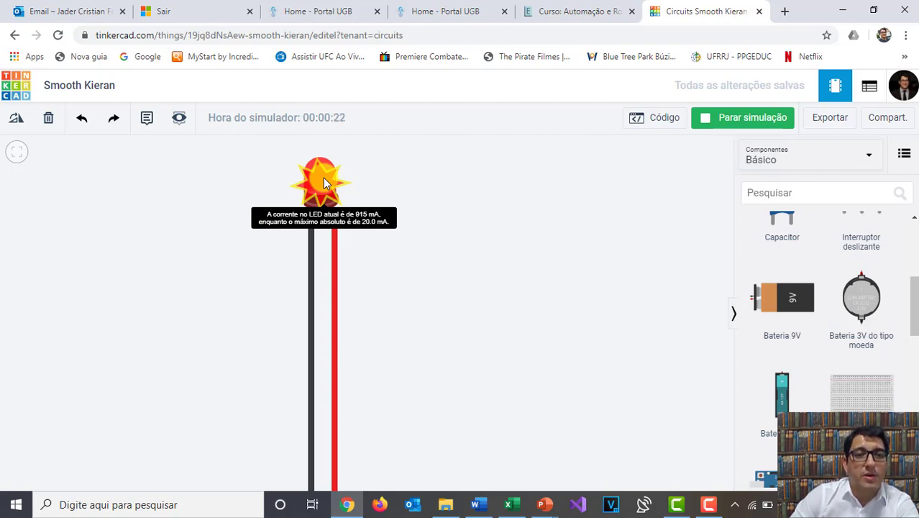
scroll(323, 178, "down", 5)
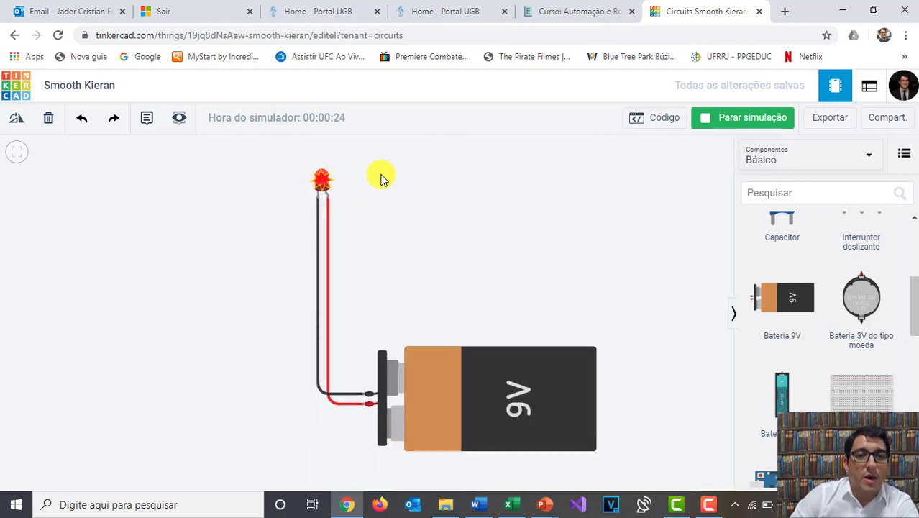
left_click(706, 118)
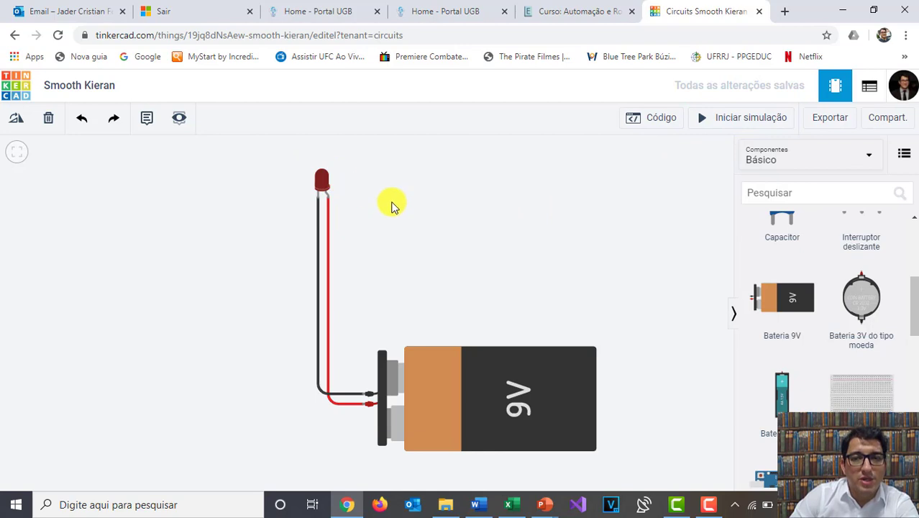
scroll(382, 205, "up", 1)
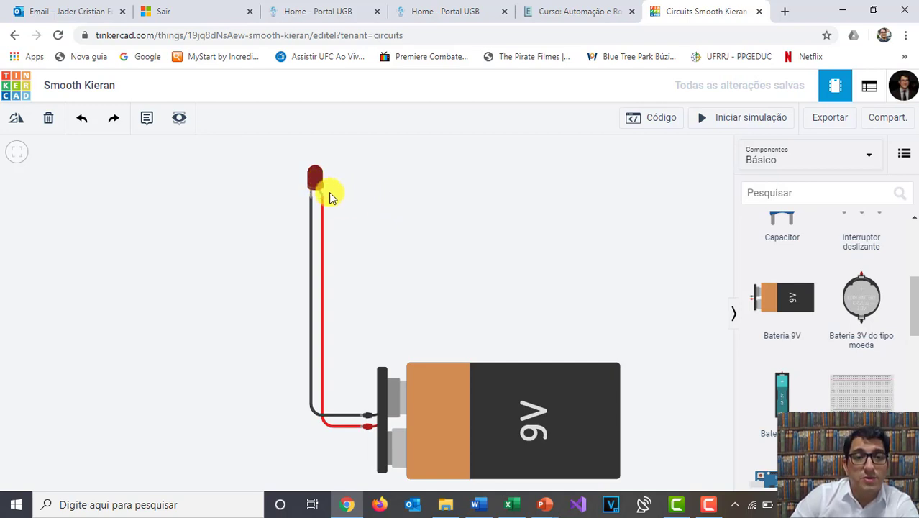
scroll(400, 222, "down", 1)
scroll(400, 219, "up", 2)
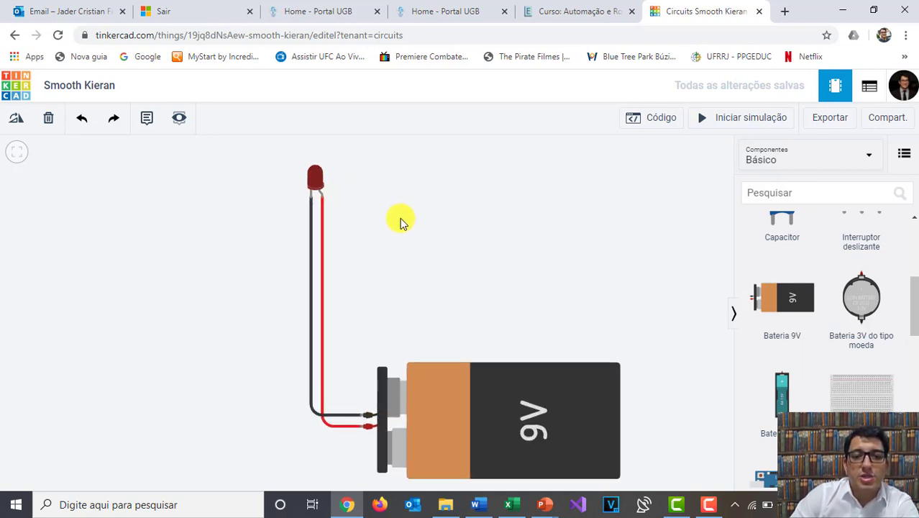
scroll(401, 219, "down", 1)
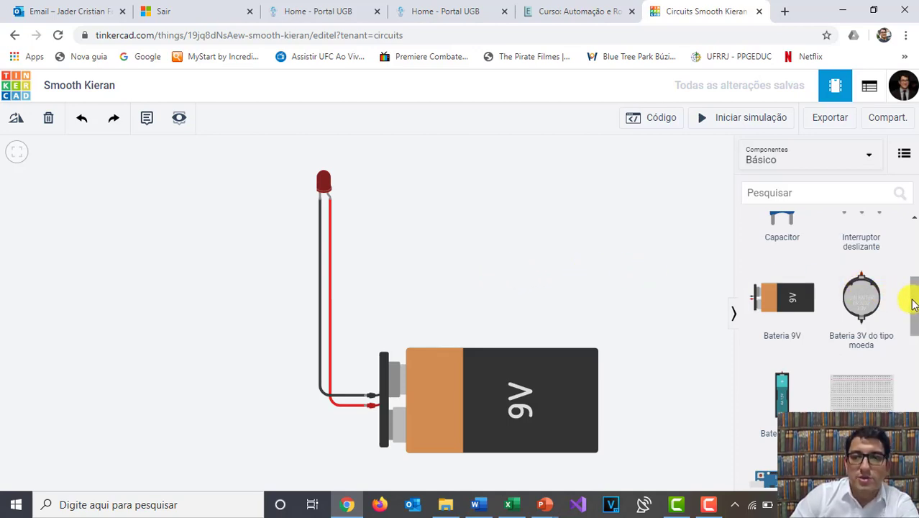
Step: Place a resistor upright in the workspace, close beside the vertical run of the red wire
left_click_drag(916, 296, 915, 233)
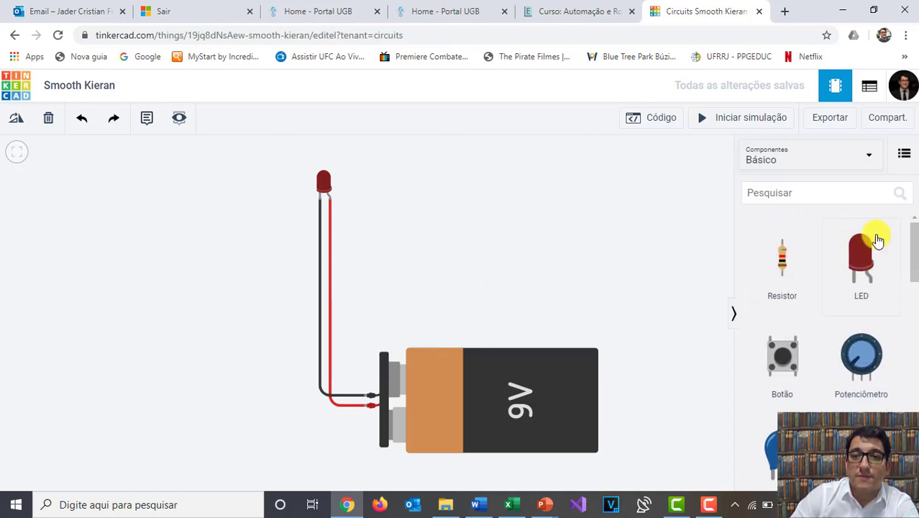
left_click_drag(782, 257, 375, 272)
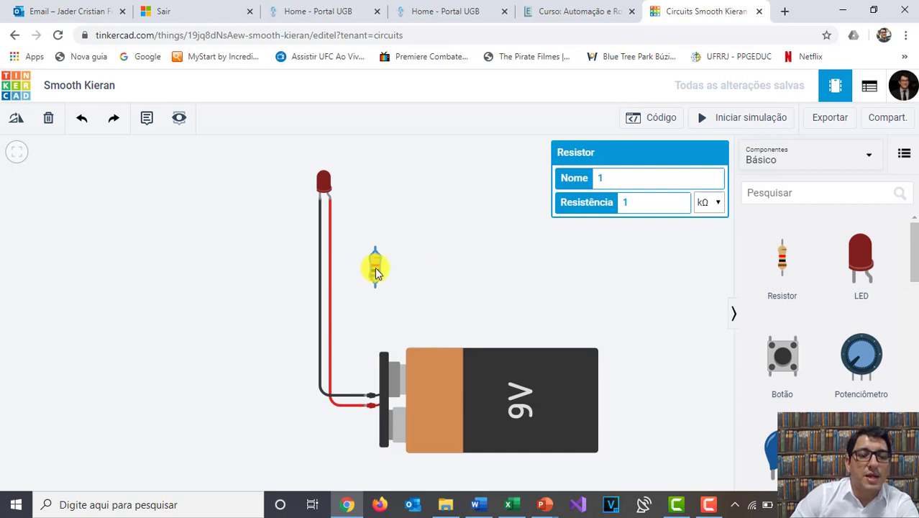
left_click_drag(375, 271, 363, 272)
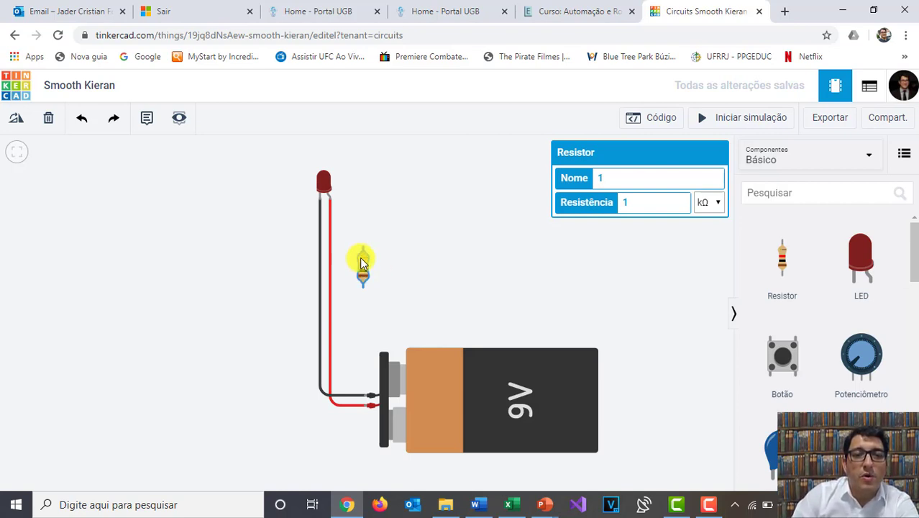
mouse_move(363, 263)
left_mouse_down()
mouse_move(361, 248)
mouse_move(355, 266)
mouse_move(349, 263)
left_mouse_up()
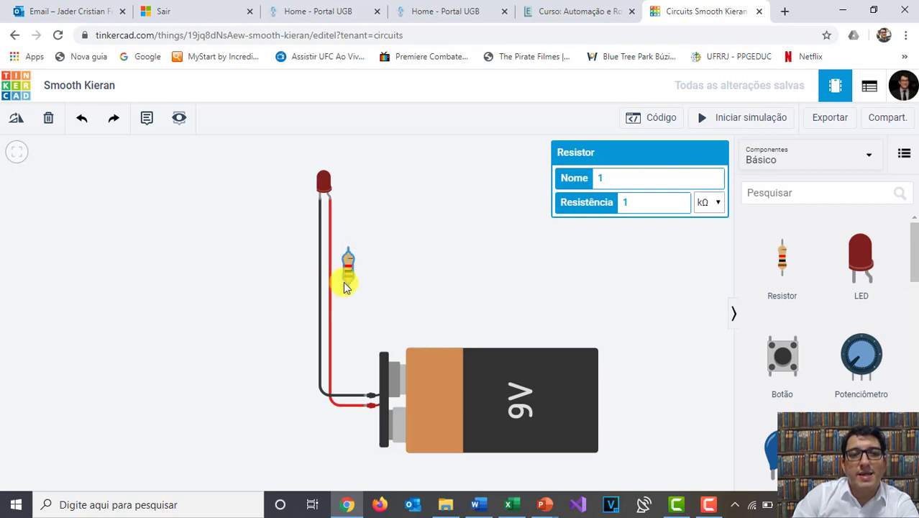
Step: Reattach the red wire's LED end to the resistor's lower lead and wire the LED's anode to its upper lead in red (vermelho)
left_click(331, 214)
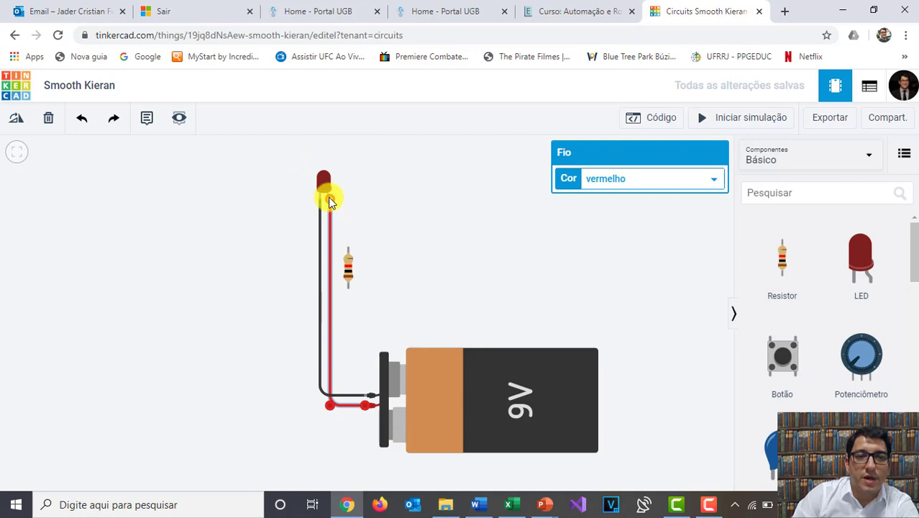
left_click_drag(329, 201, 346, 293)
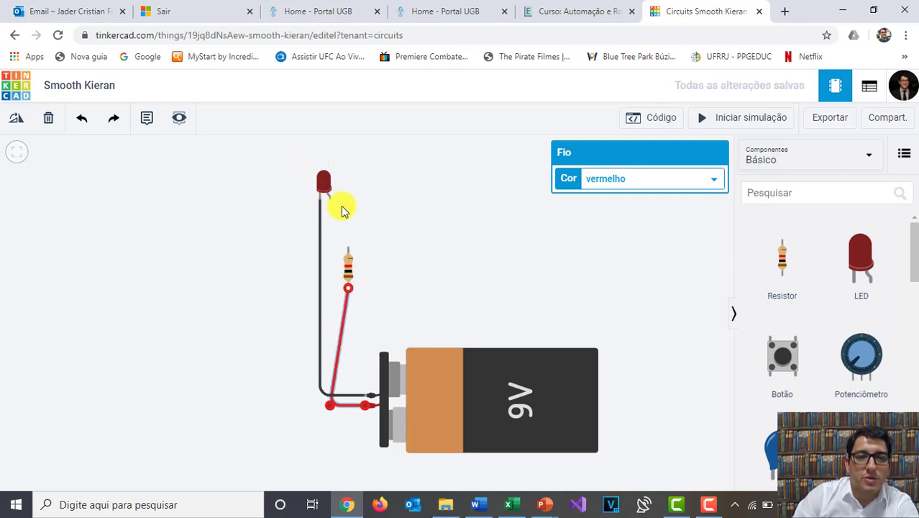
left_click(329, 200)
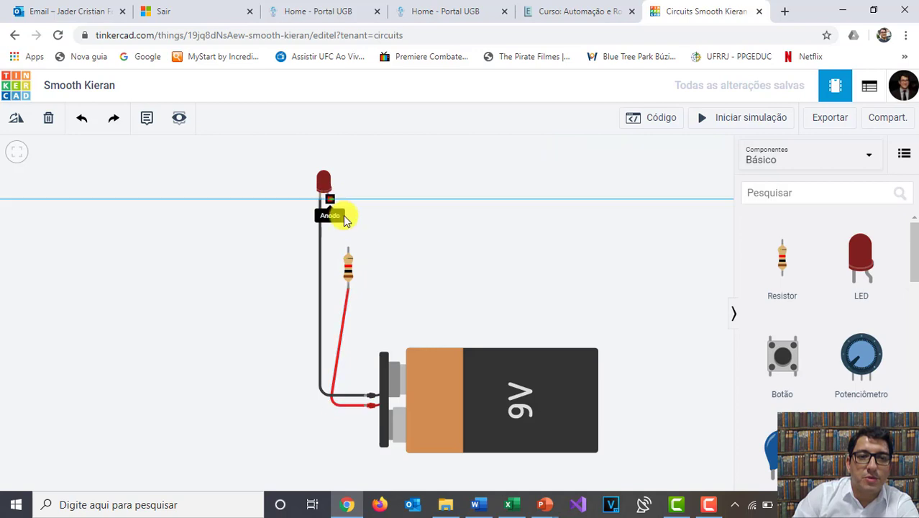
left_click(348, 247)
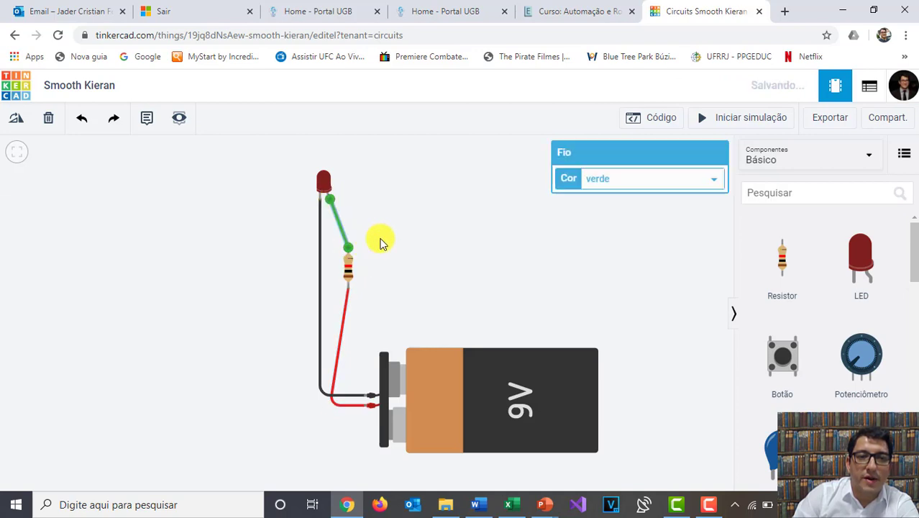
left_click(612, 180)
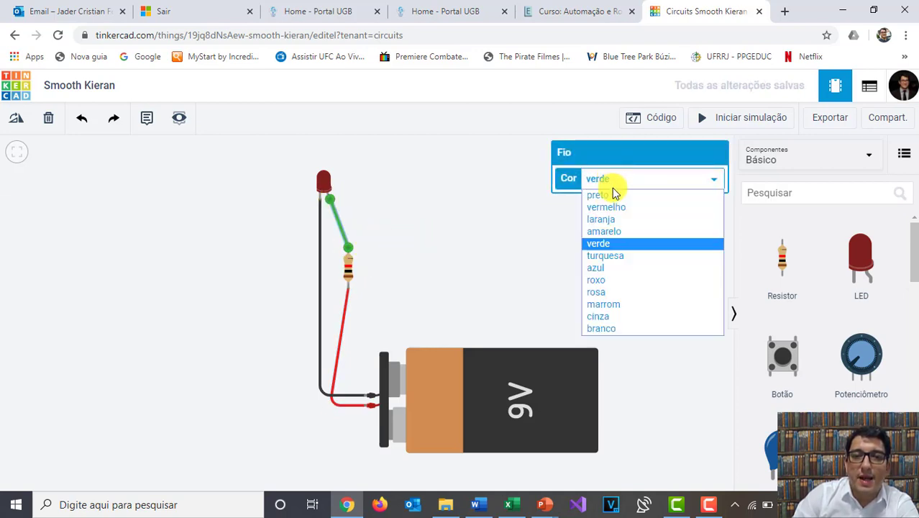
left_click(612, 205)
left_click(456, 221)
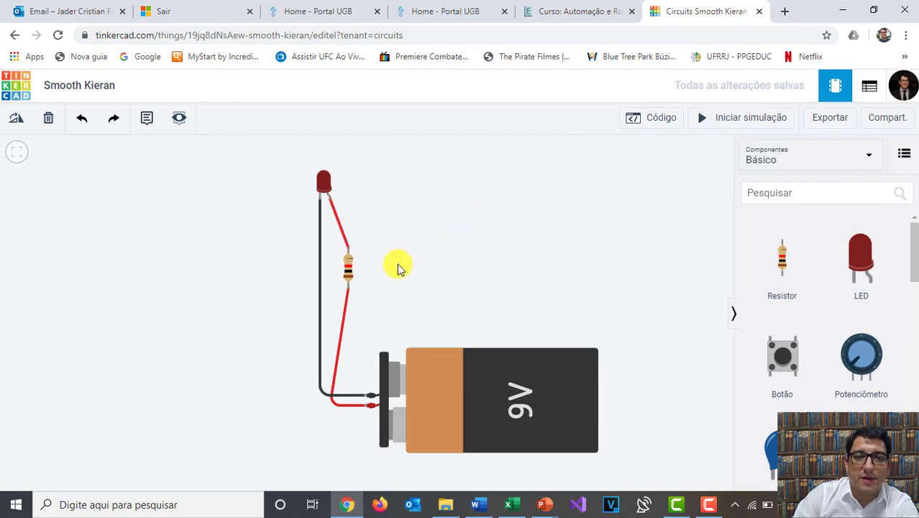
Step: Move the resistor directly below the LED's anode so both red wires run straight, and check its properties
mouse_move(351, 272)
left_mouse_down()
mouse_move(329, 268)
mouse_move(336, 273)
left_mouse_up()
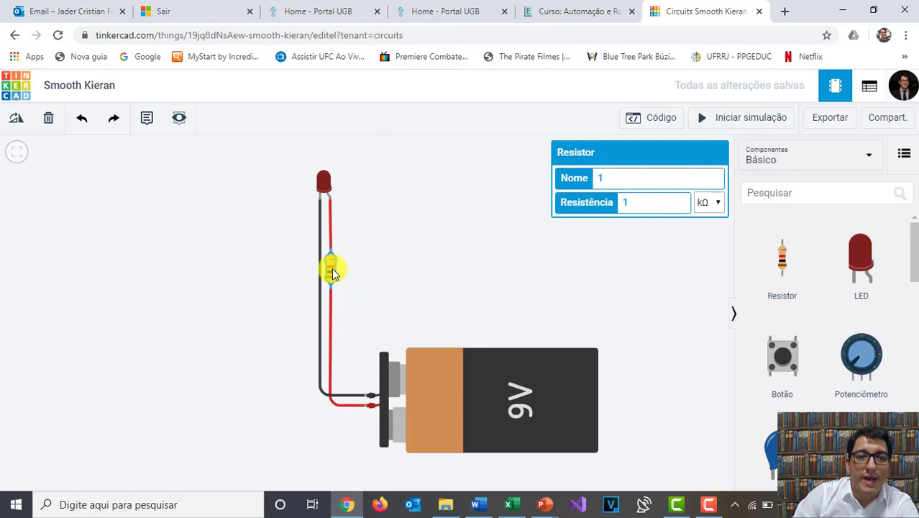
left_click(383, 248)
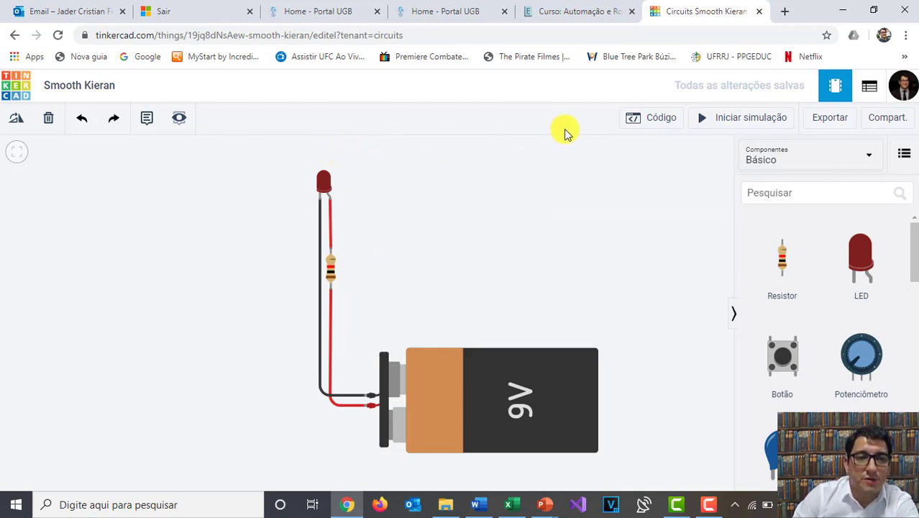
left_click(333, 272)
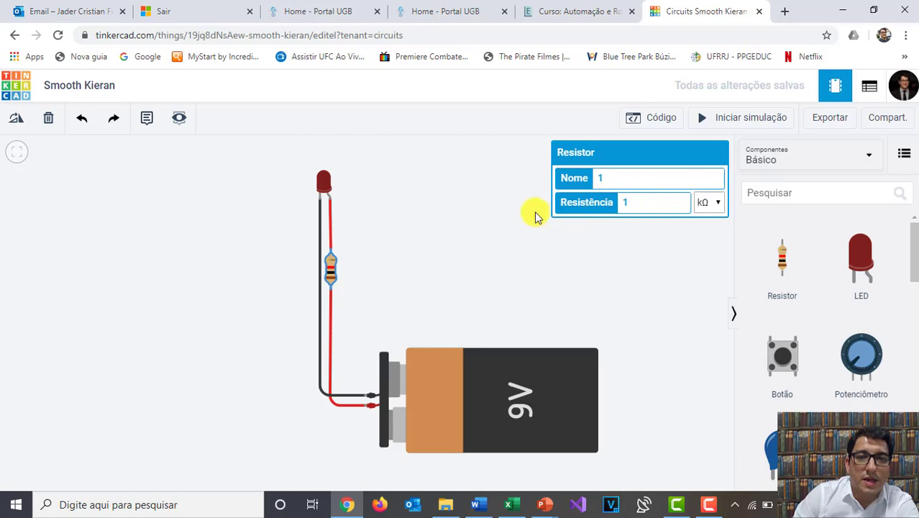
left_click(508, 219)
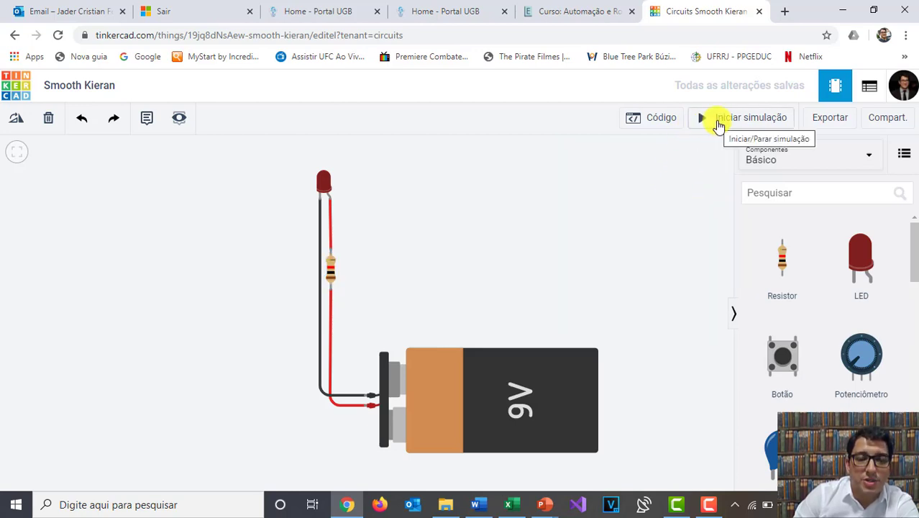
Step: Start the simulation and set the resistor's resistance to 480 Ω
left_click(718, 124)
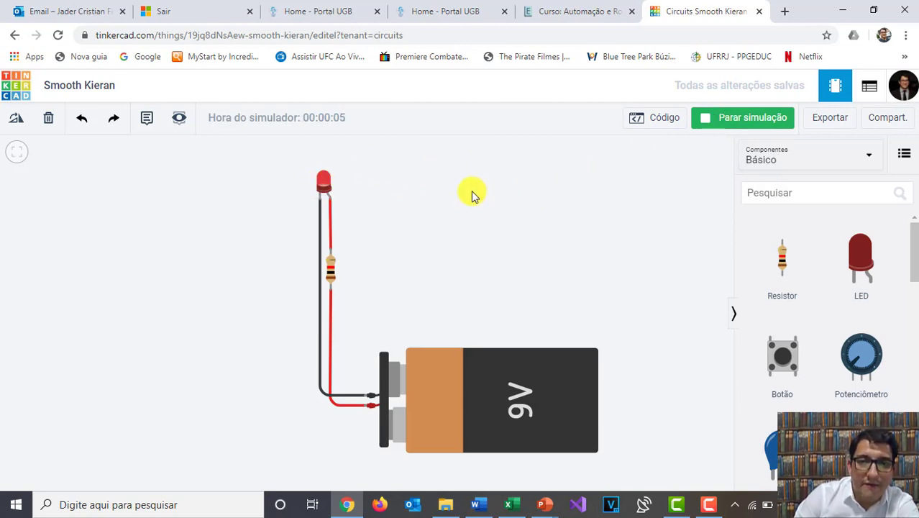
left_click(331, 272)
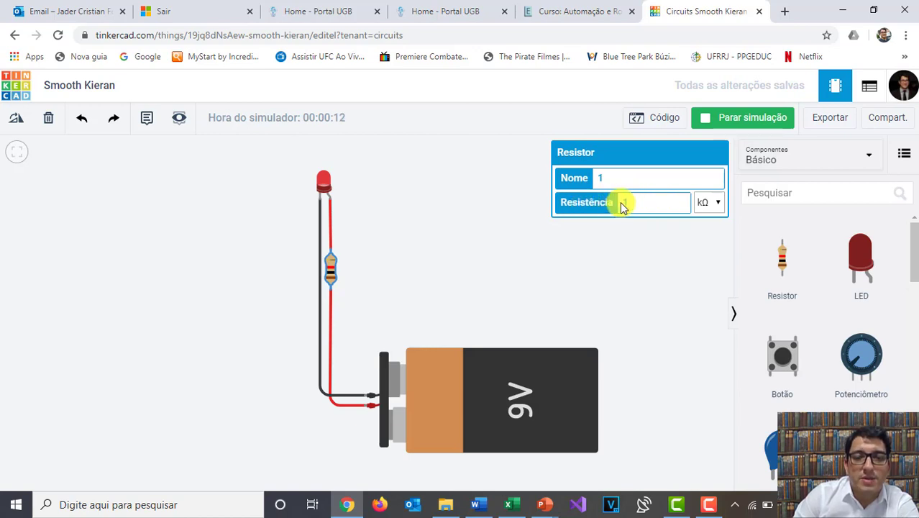
left_click(701, 204)
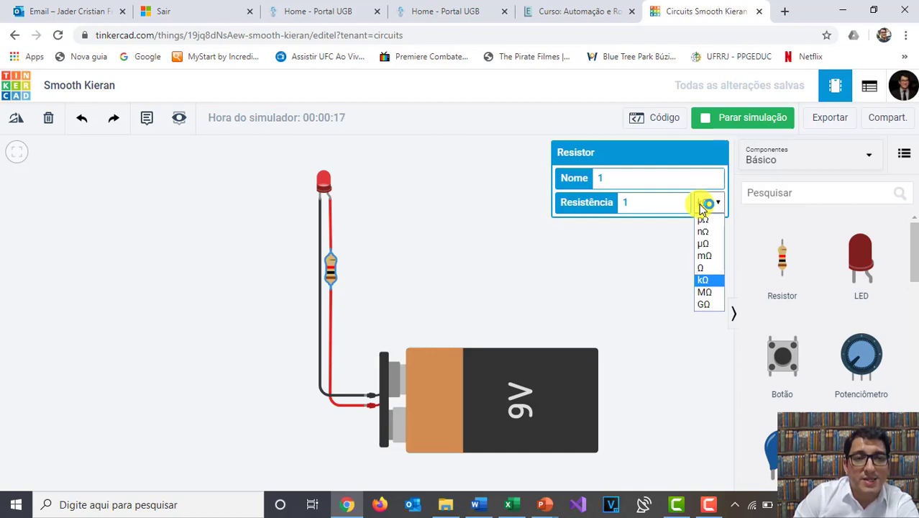
left_click(706, 267)
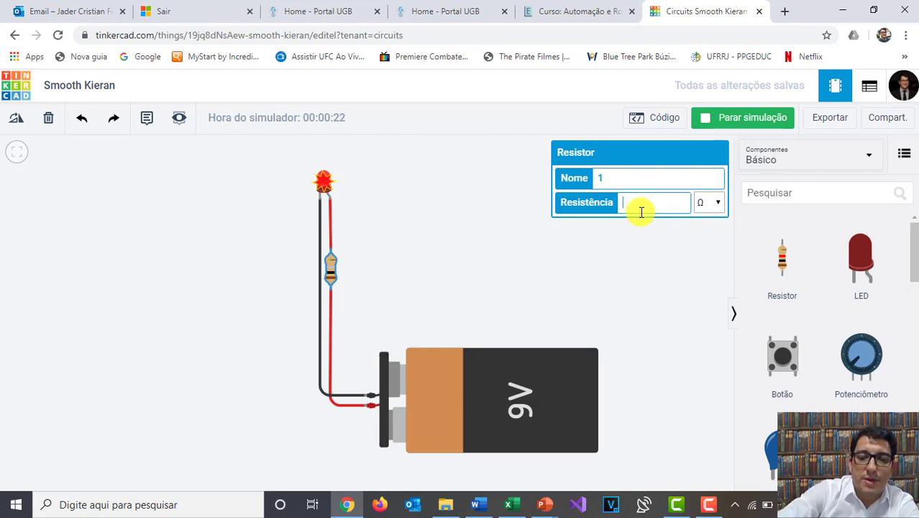
type("480")
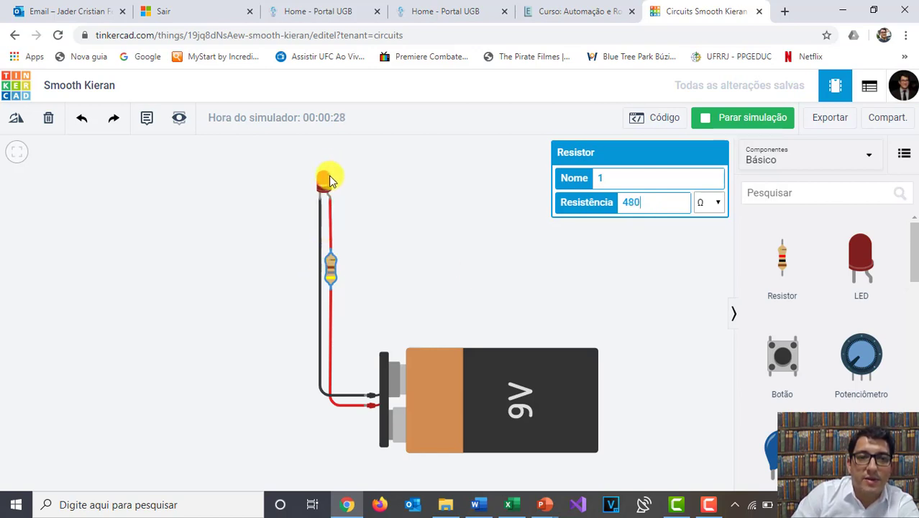
left_click(422, 221)
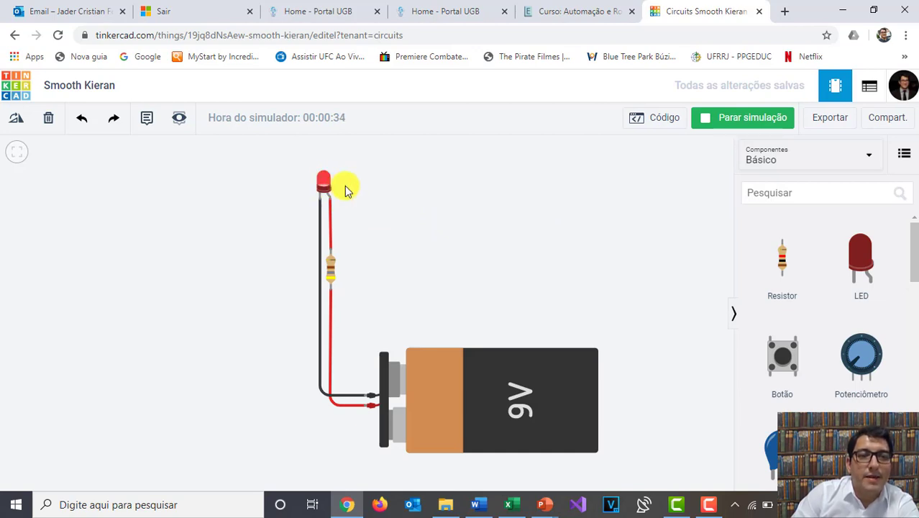
Step: Set the resistor's resistance to 330 Ω while the simulation is running
left_click(332, 267)
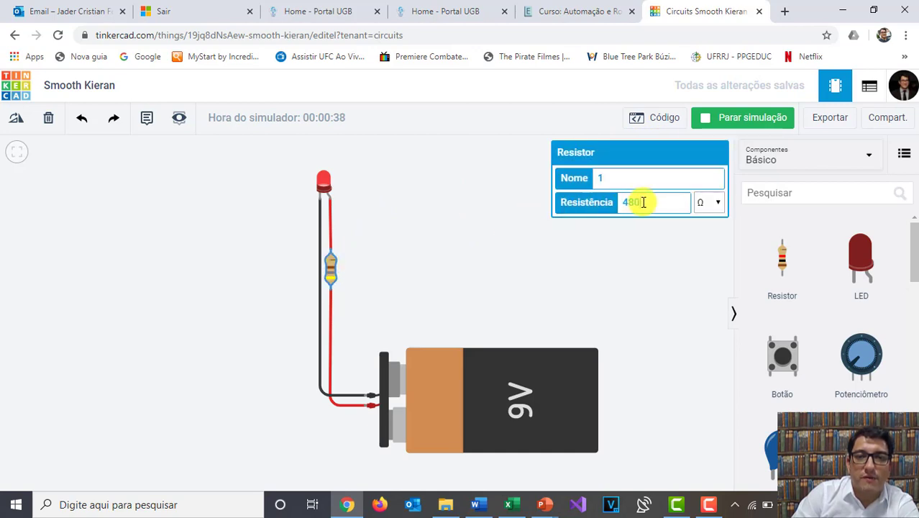
left_click_drag(642, 202, 607, 210)
type("330")
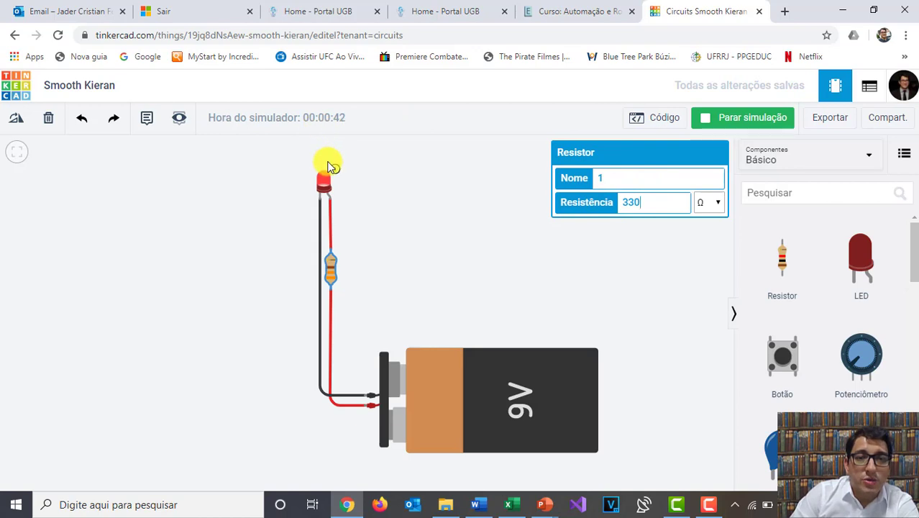
Step: Read the warning on the LED in the running simulation and check the resistor's properties
mouse_move(334, 168)
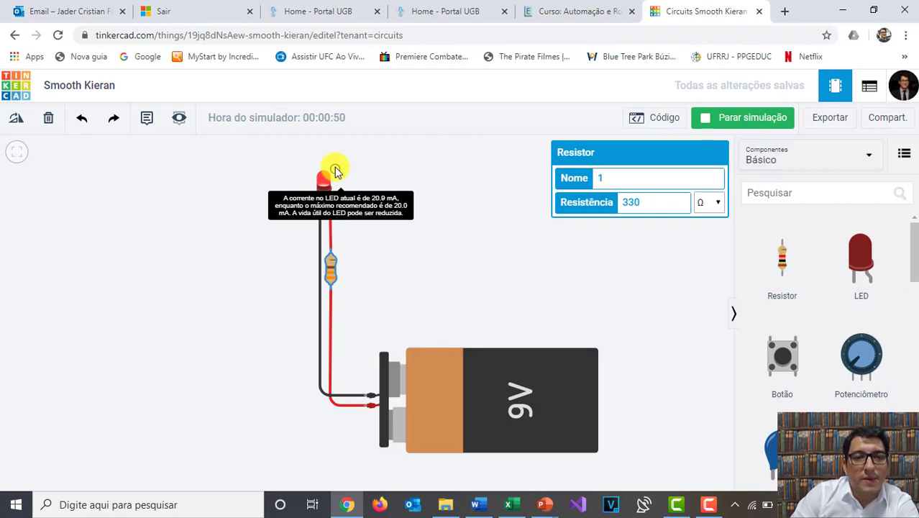
left_click(335, 171)
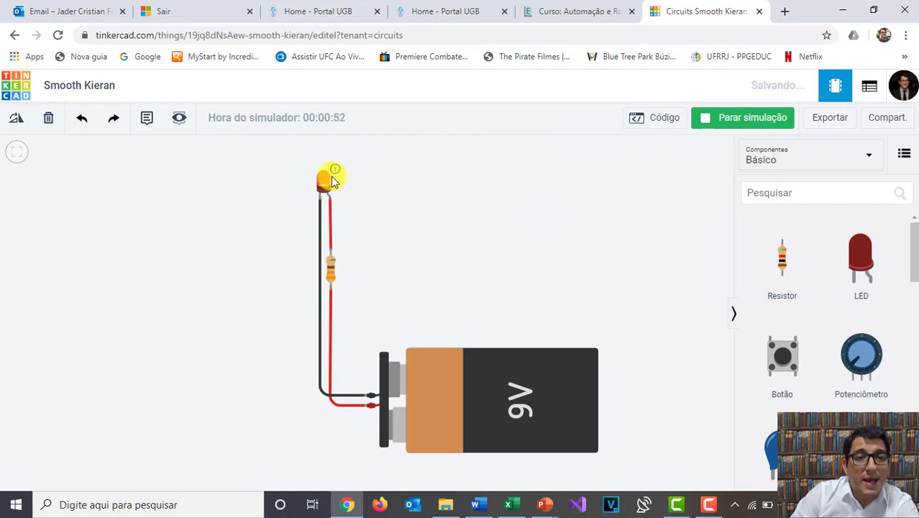
left_click(334, 261)
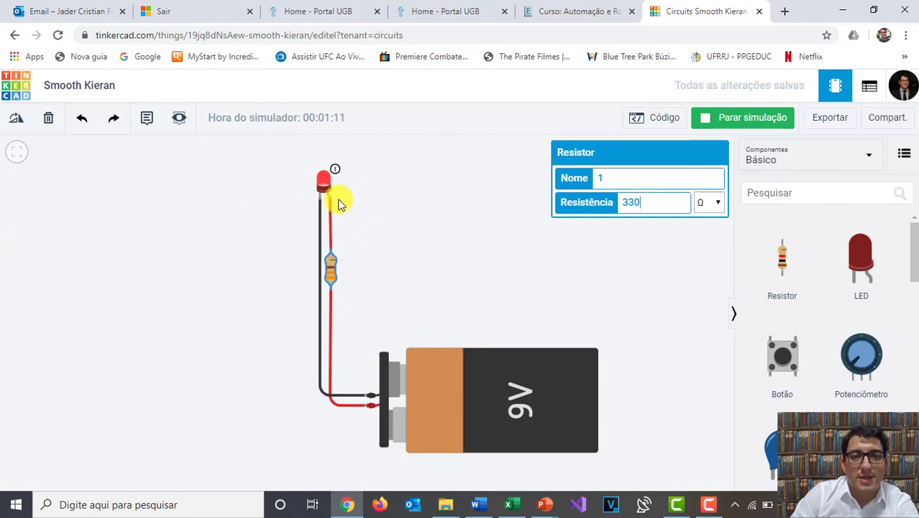
left_click(372, 207)
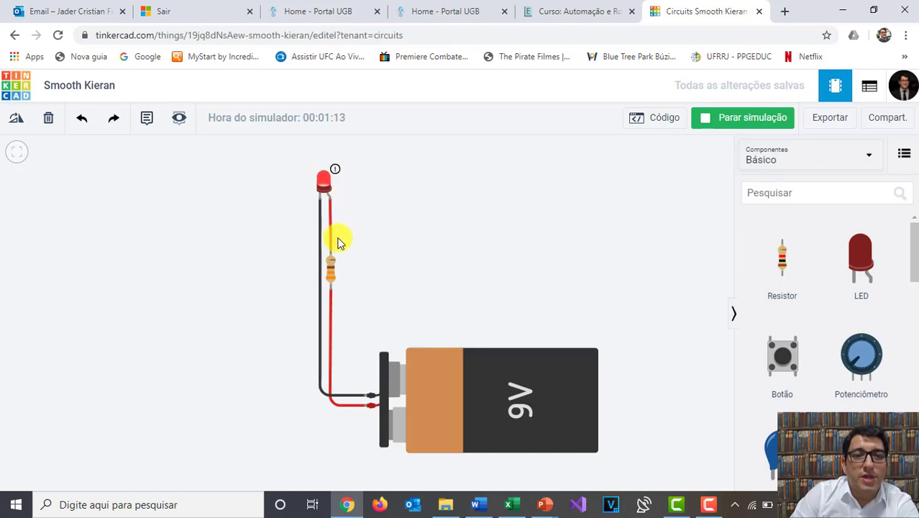
Step: Set the resistor's resistance to 480 Ω in the running simulation
left_click(331, 262)
left_click_drag(647, 201, 591, 206)
type("480")
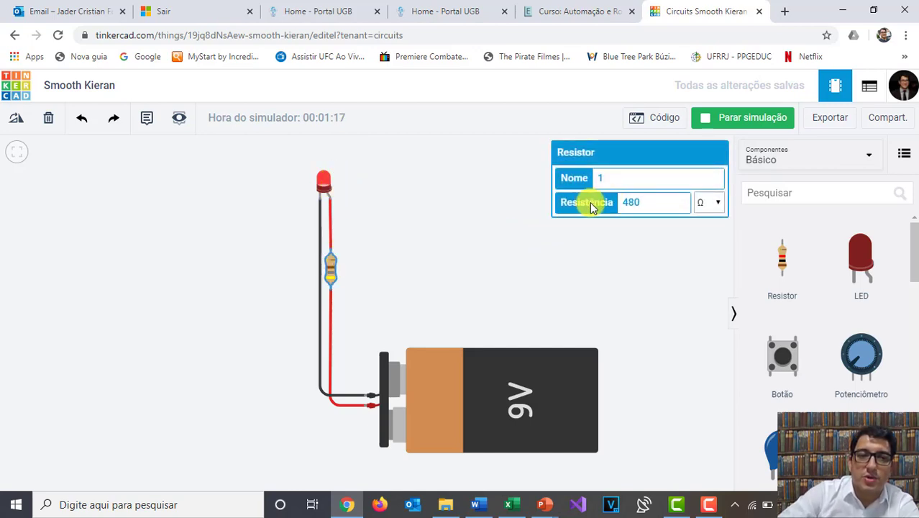
left_click(604, 243)
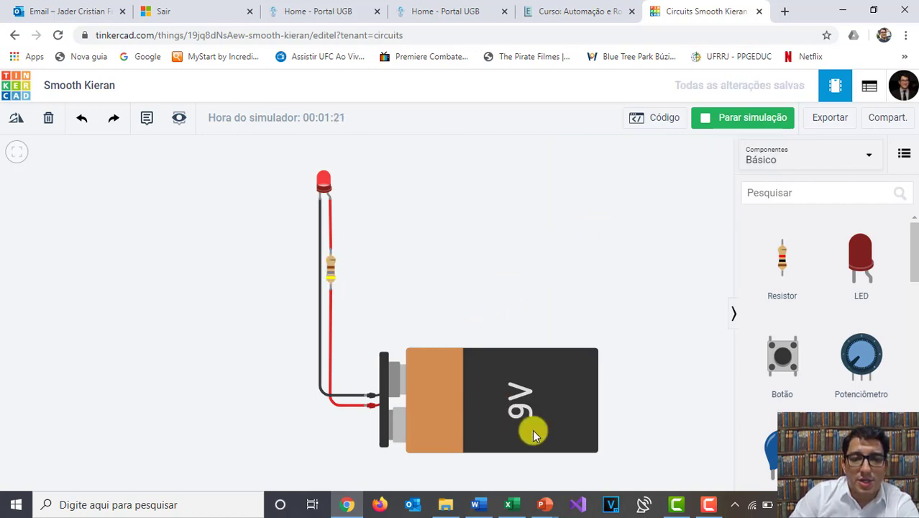
Step: Examine the commercial resistor values in the image Tabela resistores from the Aula1 folder, and return to the Tinkercad circuit
left_click(445, 504)
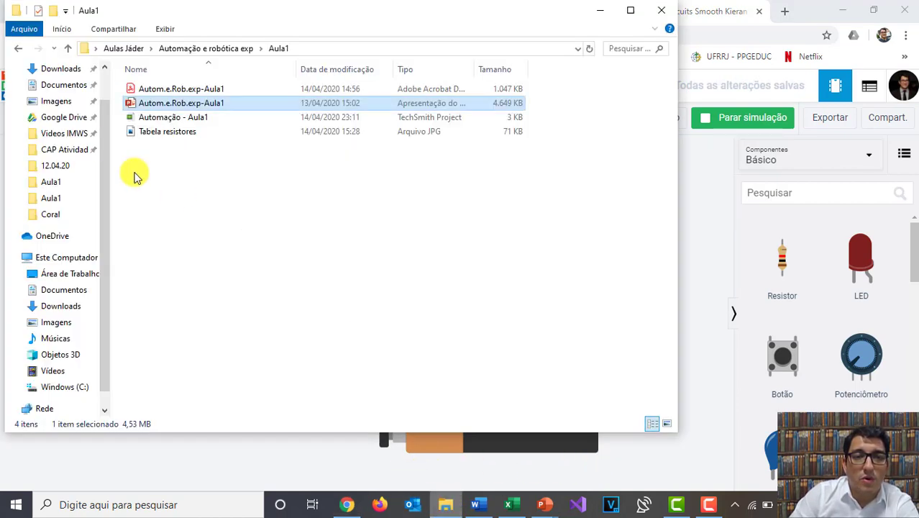
left_click(176, 133)
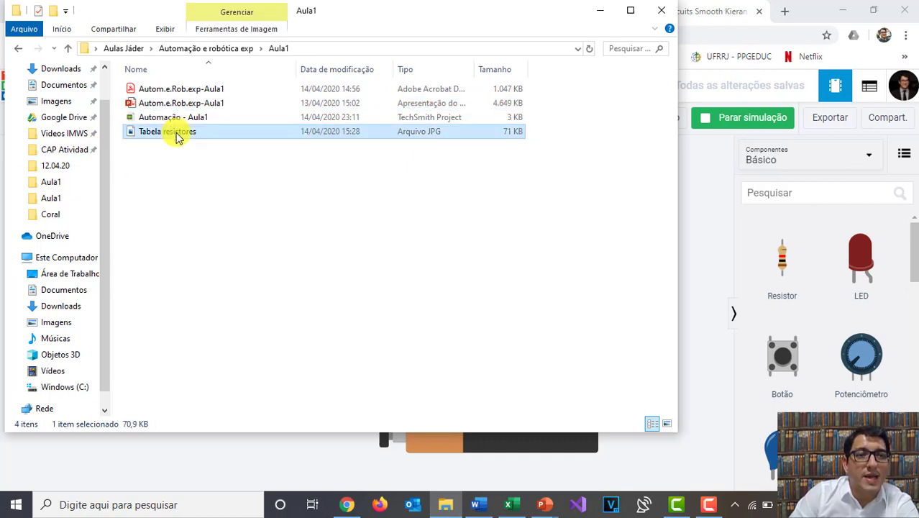
double_click(176, 134)
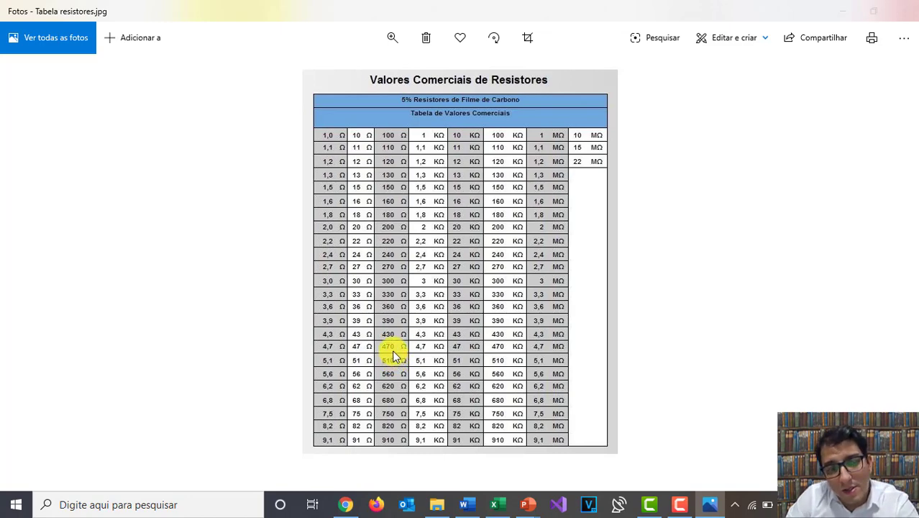
key("alt+Tab")
key("alt+Tab")
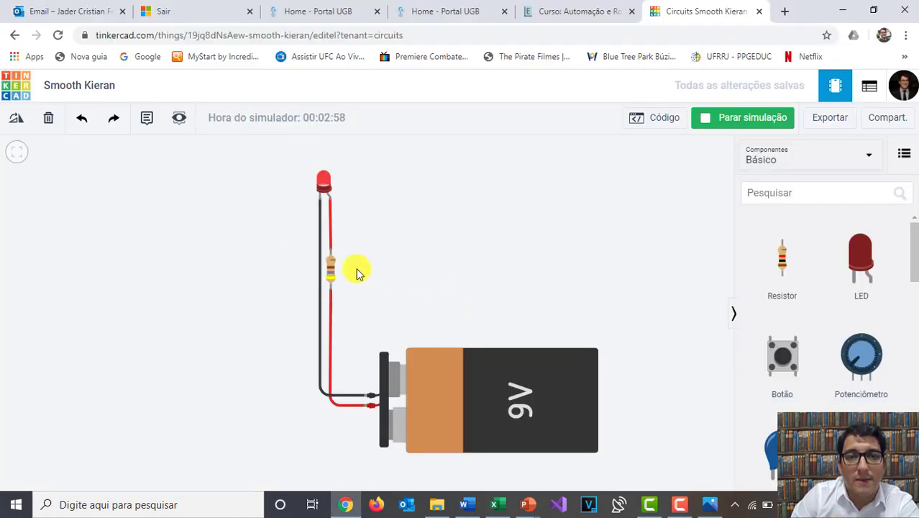
Step: Change the resistor's resistance to the commercial value of 470 Ω
left_click(333, 263)
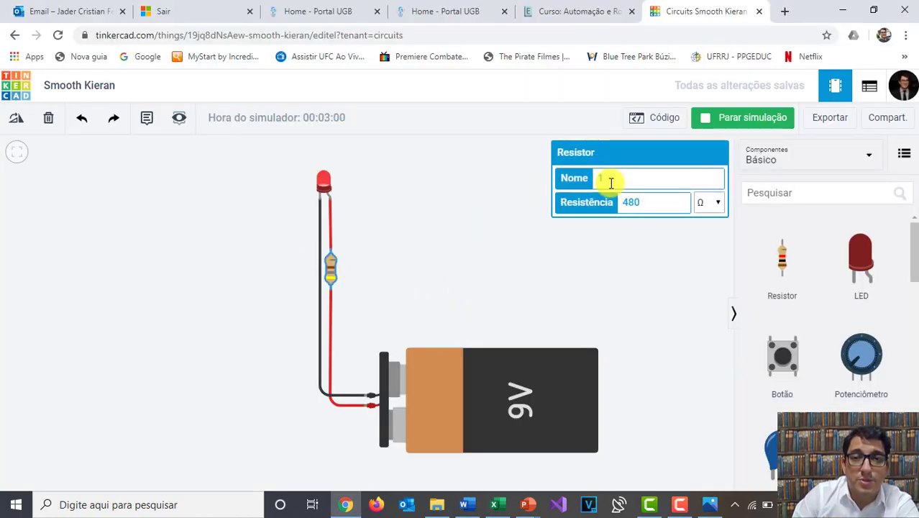
key("Caps_Lock")
left_click_drag(644, 194, 621, 204)
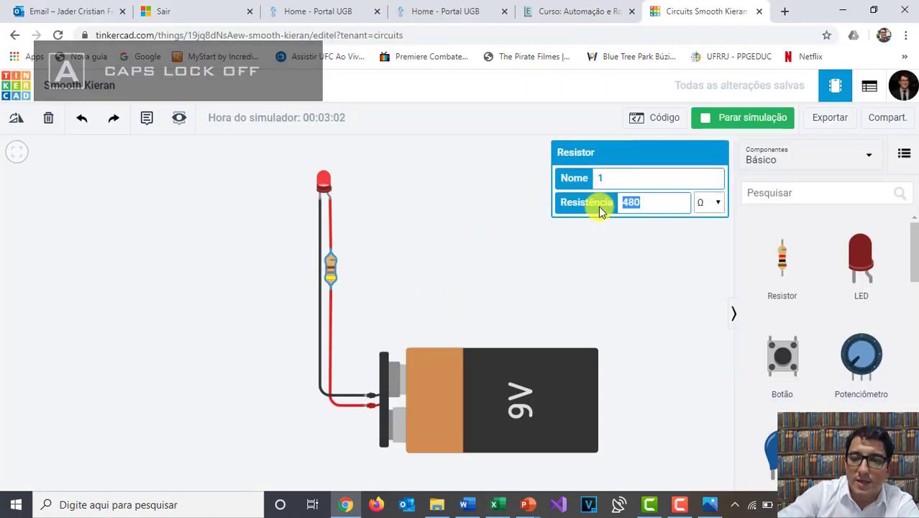
type("470")
left_click(579, 241)
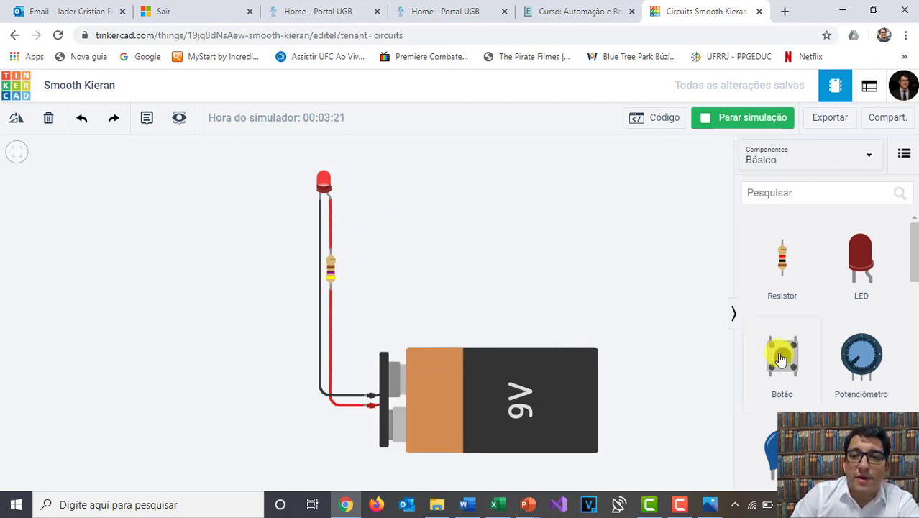
Step: Add a push button (Botão) just right of the red wire between the LED and the resistor, keeping its name 1
left_click_drag(780, 360, 409, 255)
left_click(413, 300)
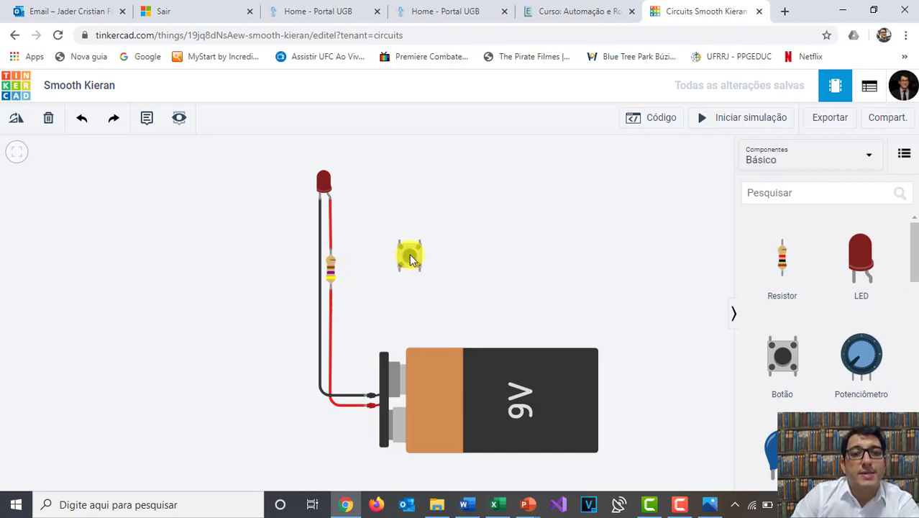
left_click_drag(411, 260, 364, 237)
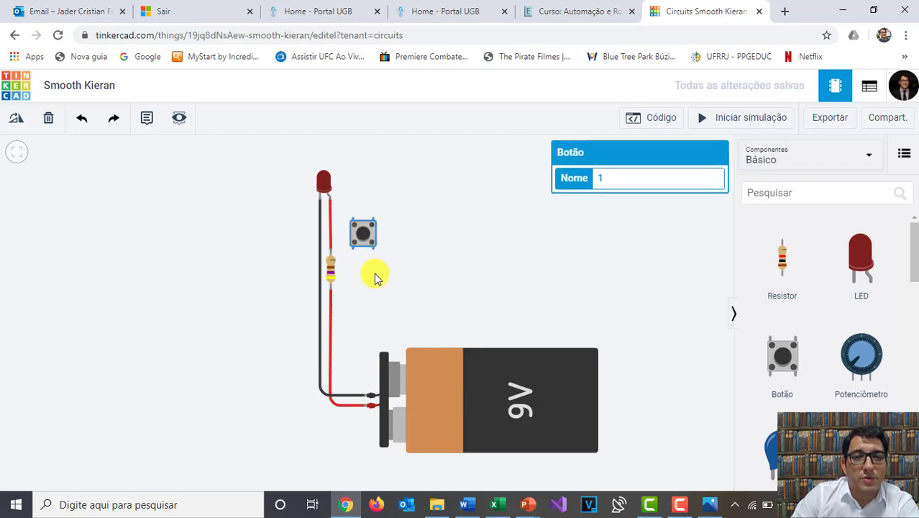
left_click(601, 177)
key("BackSpace")
left_click(577, 208)
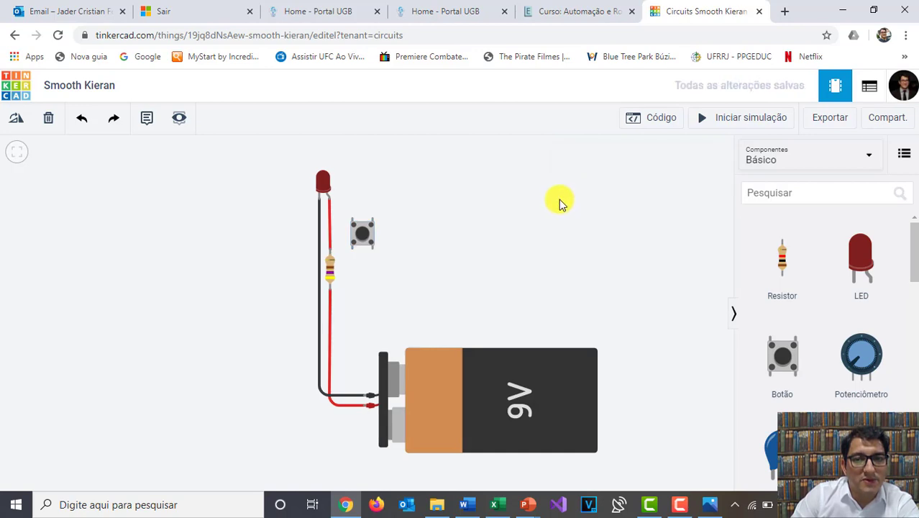
left_click(360, 234)
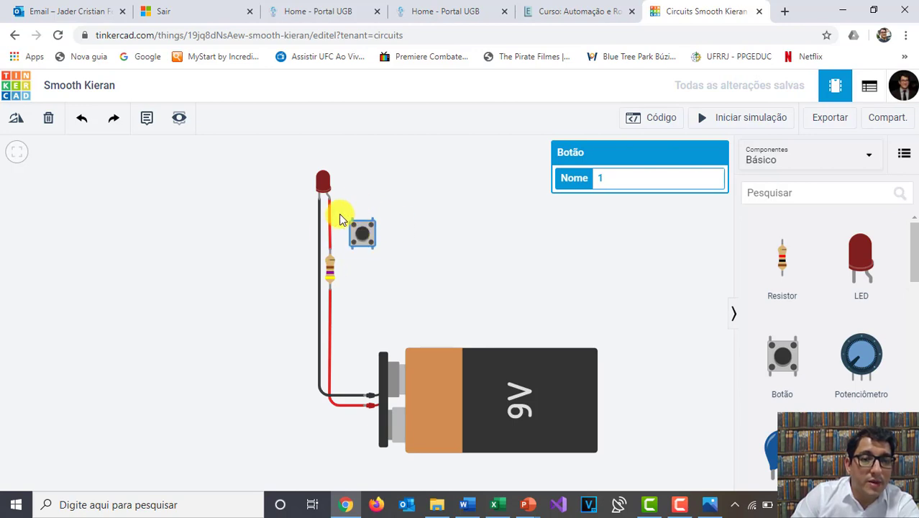
left_click(329, 199)
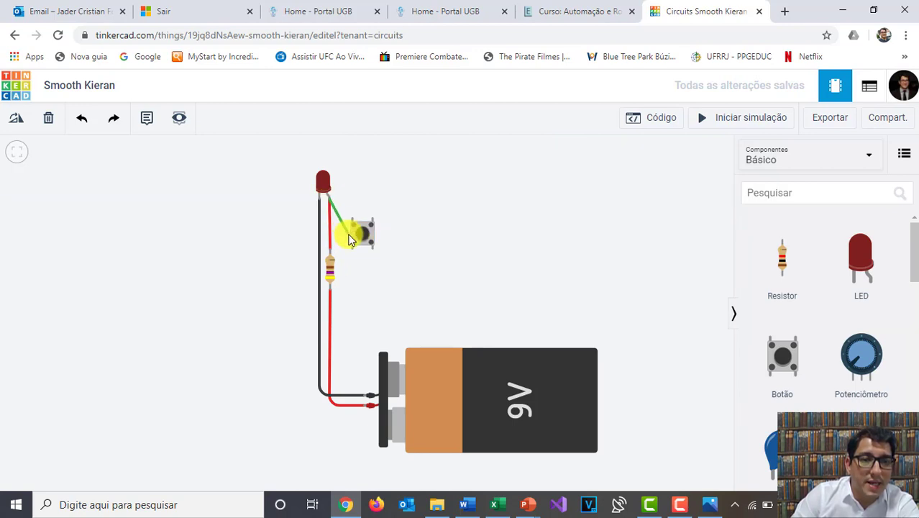
left_click(350, 231)
key("Escape")
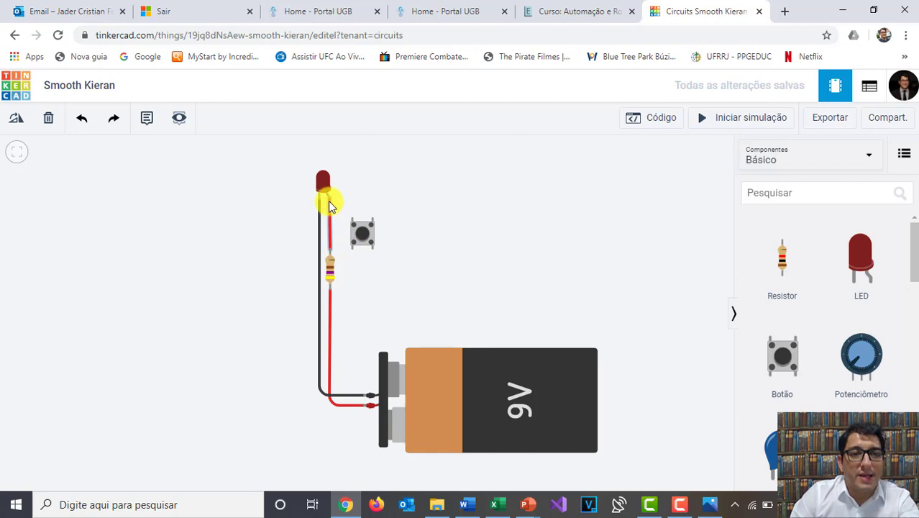
Step: Move the resistor wire's LED end to the button's Terminal 1a and wire Terminal 1b to the LED's anode in red (vermelho)
left_click(328, 201)
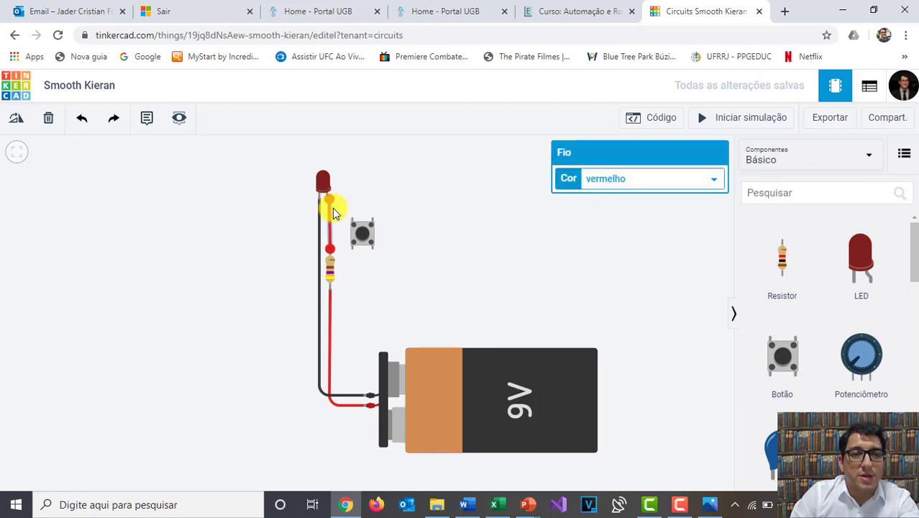
left_click(351, 249)
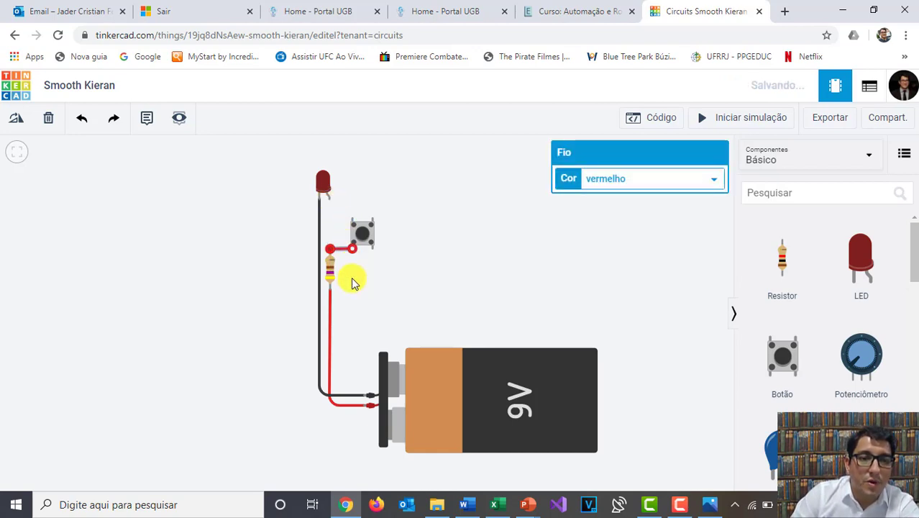
left_click(352, 218)
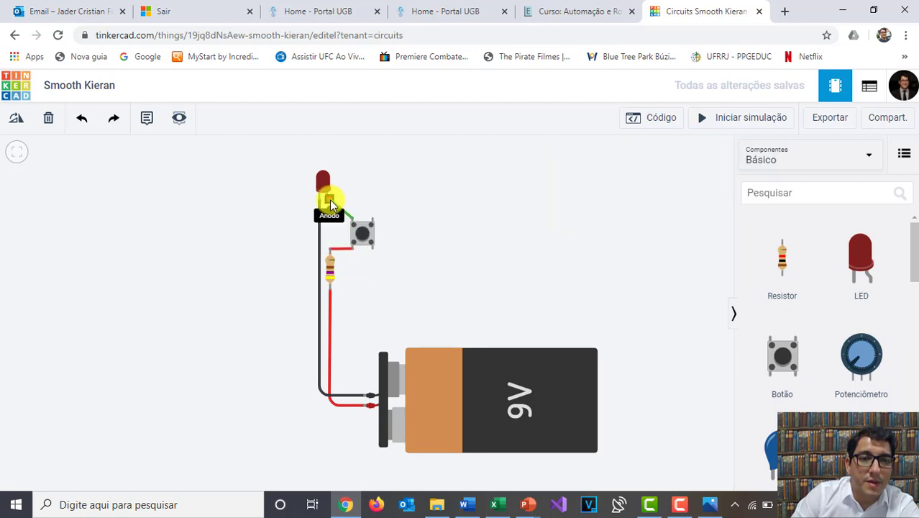
left_click(329, 199)
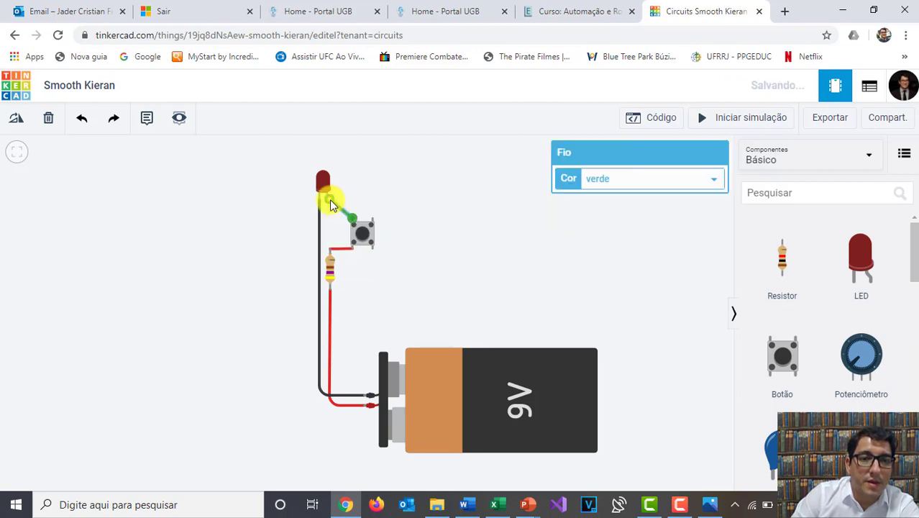
left_click(606, 185)
left_click(609, 206)
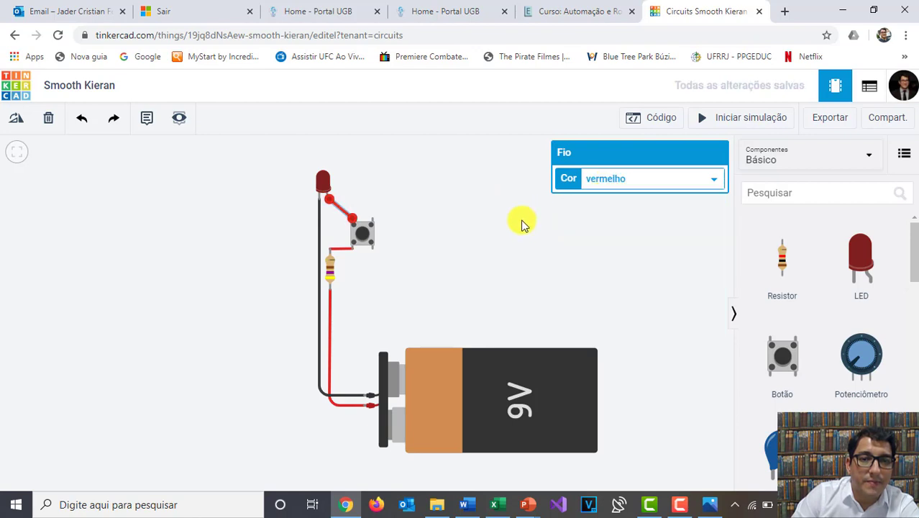
Step: Simulate the circuit with the button wired through Terminals 1a and 1b, and stop the simulation
left_click(522, 225)
left_click(747, 122)
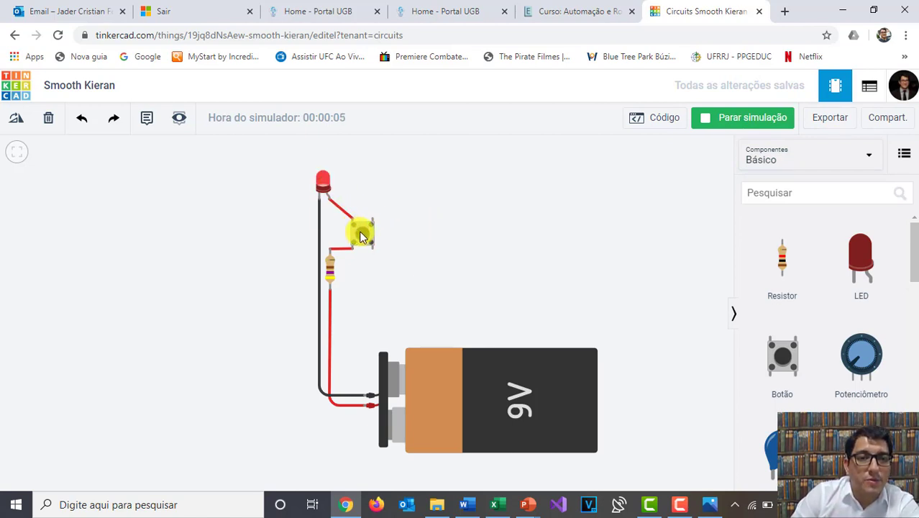
left_click(743, 128)
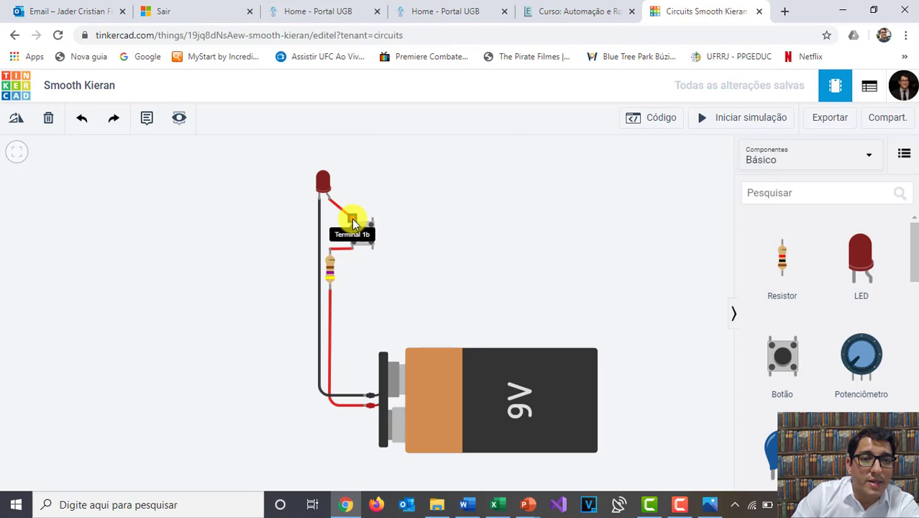
Step: Reattach the LED's anode wire to the button's Terminal 2b and the resistor's wire to Terminal 1b
left_click_drag(352, 223, 372, 218)
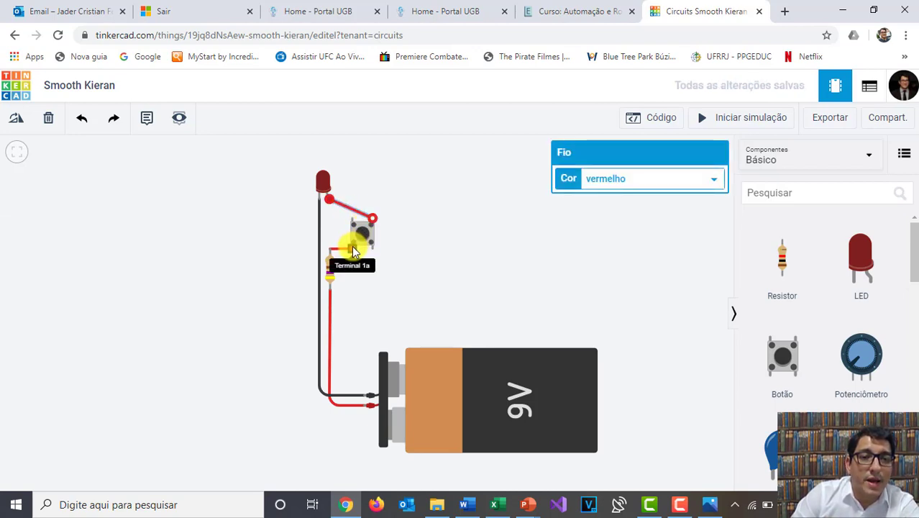
left_click_drag(341, 252, 351, 223)
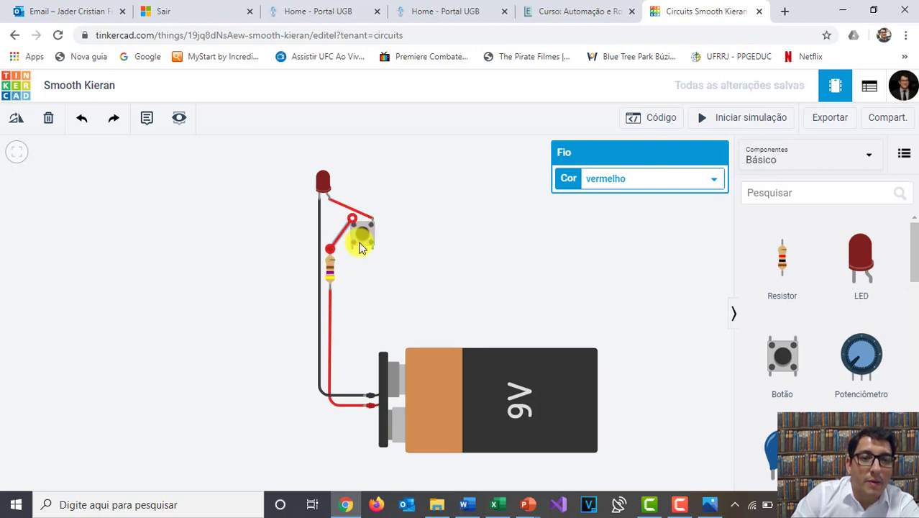
Step: Rotate the button so its wired terminals face the red wires, and move it between LED and resistor so both wires run straight
left_click(361, 240)
left_click(18, 119)
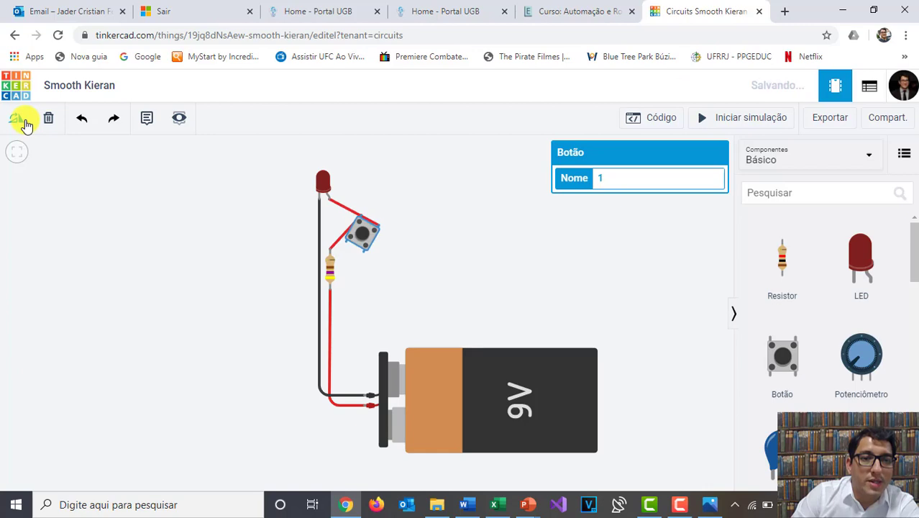
left_click(17, 120)
left_click(17, 119)
left_click(17, 119)
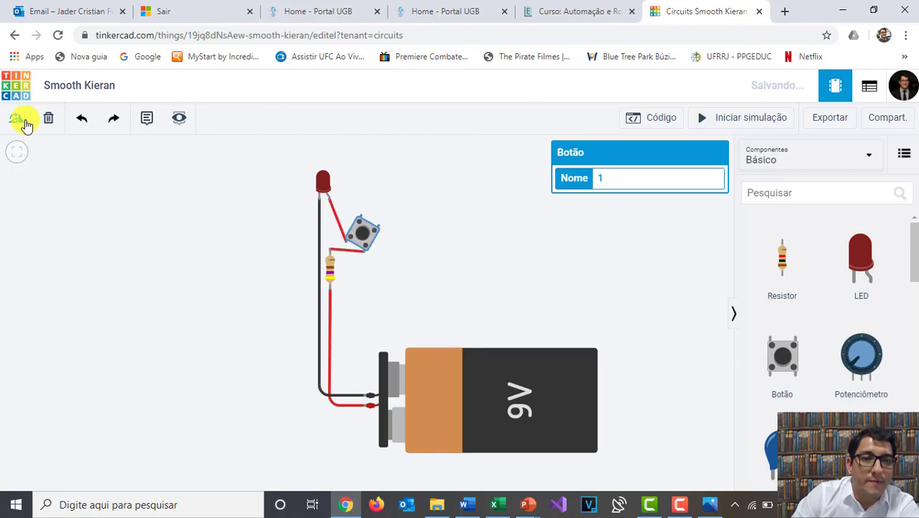
left_click(17, 120)
left_click(23, 122)
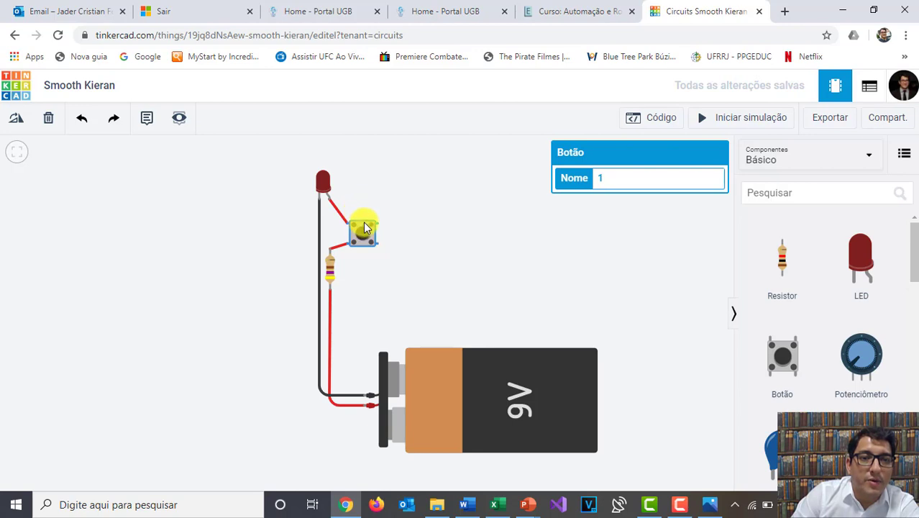
left_click_drag(363, 229, 345, 216)
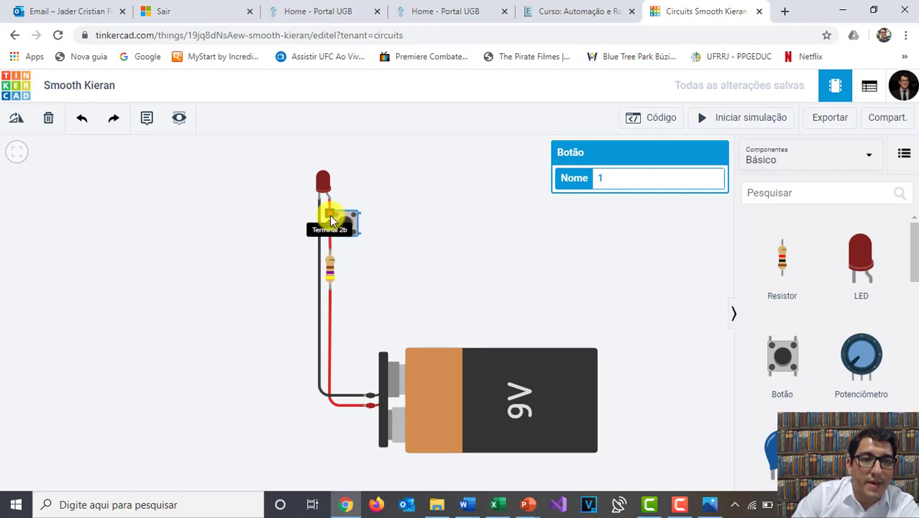
left_click(375, 212)
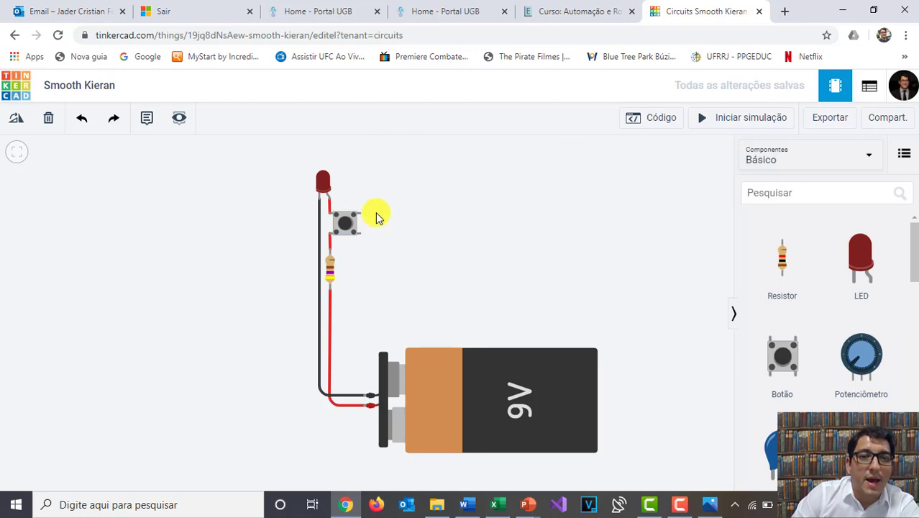
Step: Start the simulation and operate the push button to test switching the LED
left_click(734, 122)
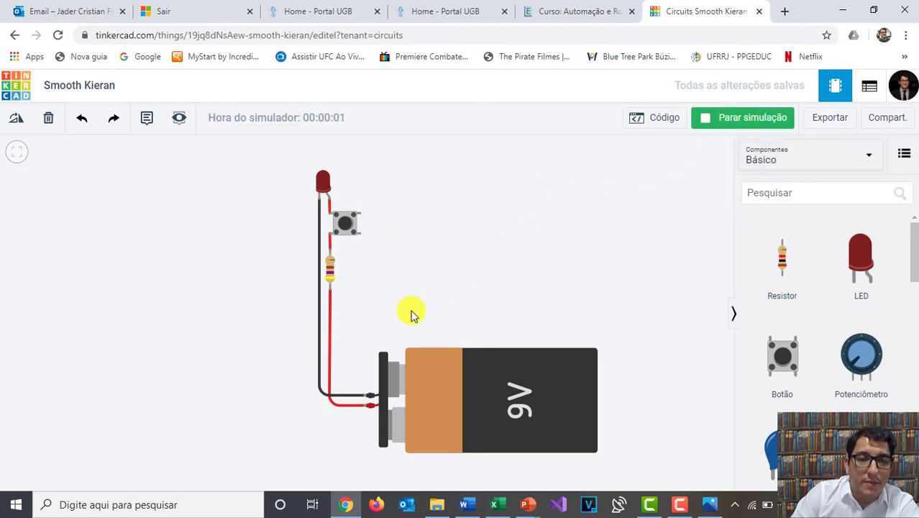
left_click(347, 227)
left_click(347, 227)
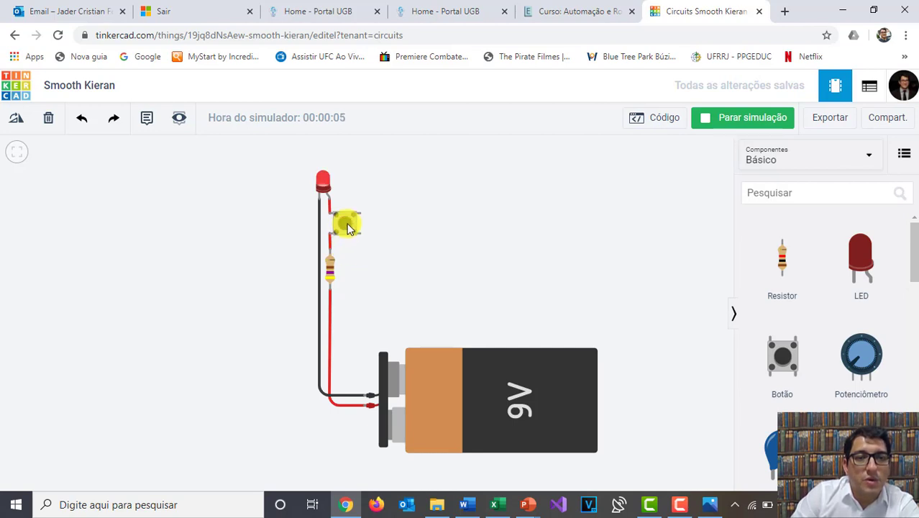
Step: Operate the push button again in the running simulation to test the LED, and stop the simulation
left_click(346, 227)
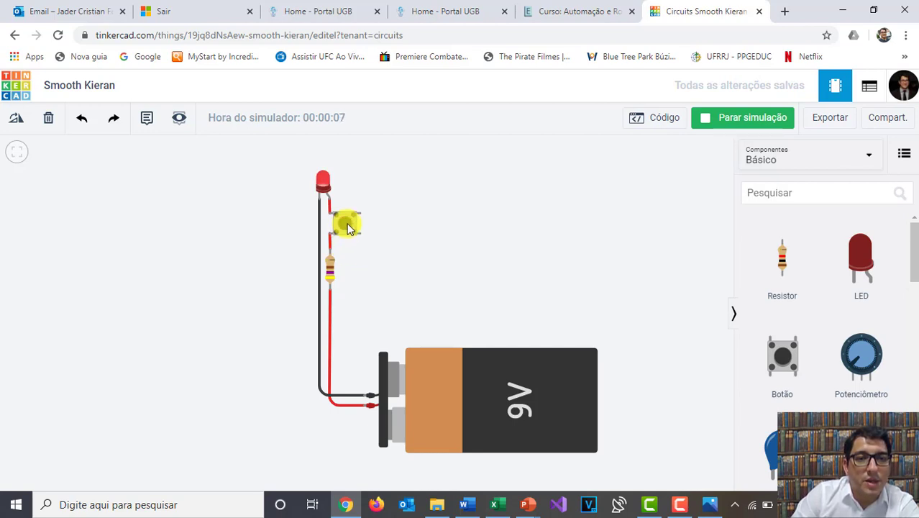
left_click(347, 228)
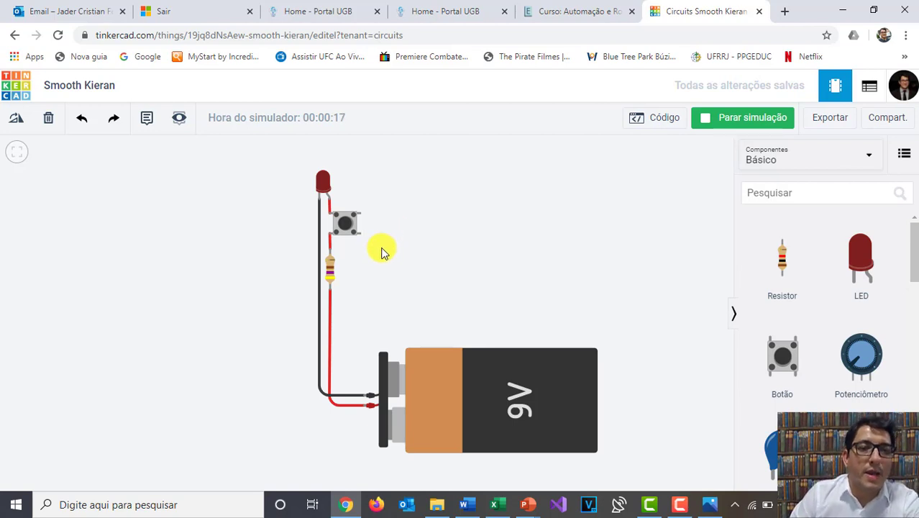
left_click(784, 124)
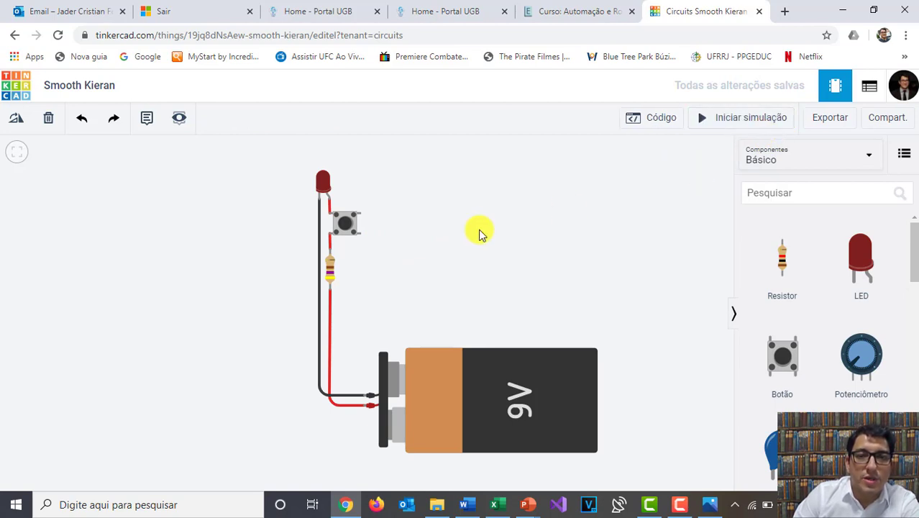
Step: Add a small breadboard in the empty workspace beside the battery circuit, and rotate it upright with row 1 at the top
left_click_drag(587, 279, 464, 269)
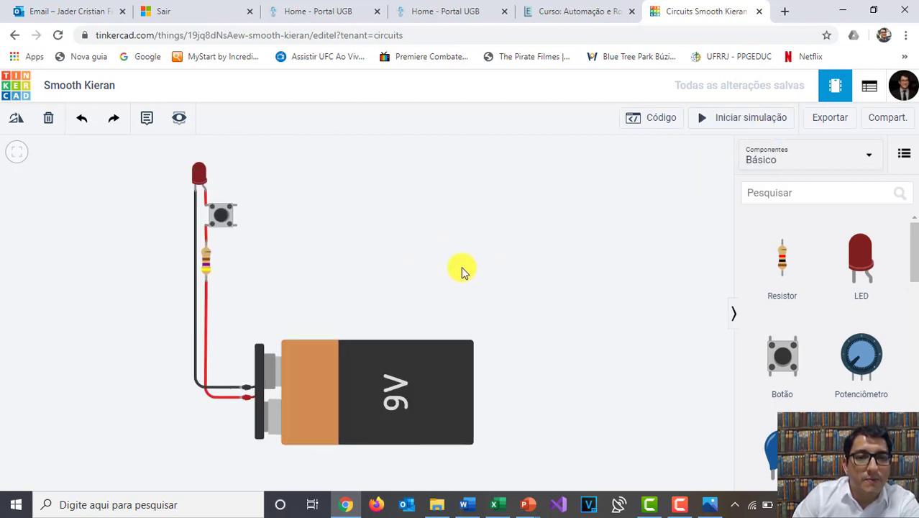
scroll(471, 263, "down", 1)
left_click_drag(607, 273, 443, 281)
scroll(447, 278, "down", 1)
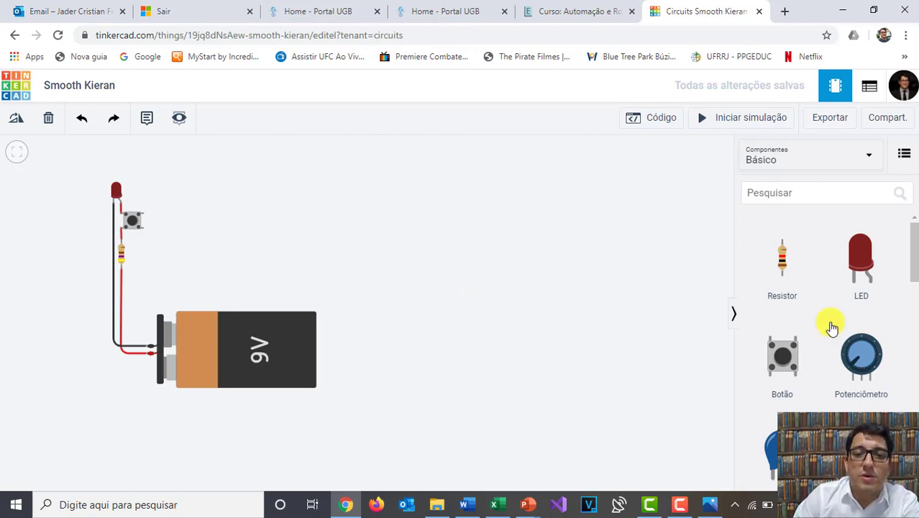
left_click_drag(913, 264, 915, 329)
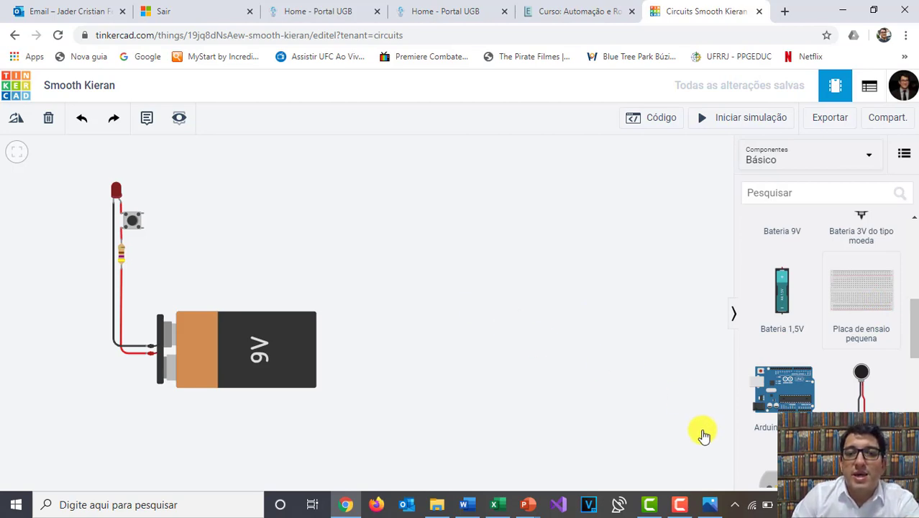
left_click(886, 296)
left_click(450, 260)
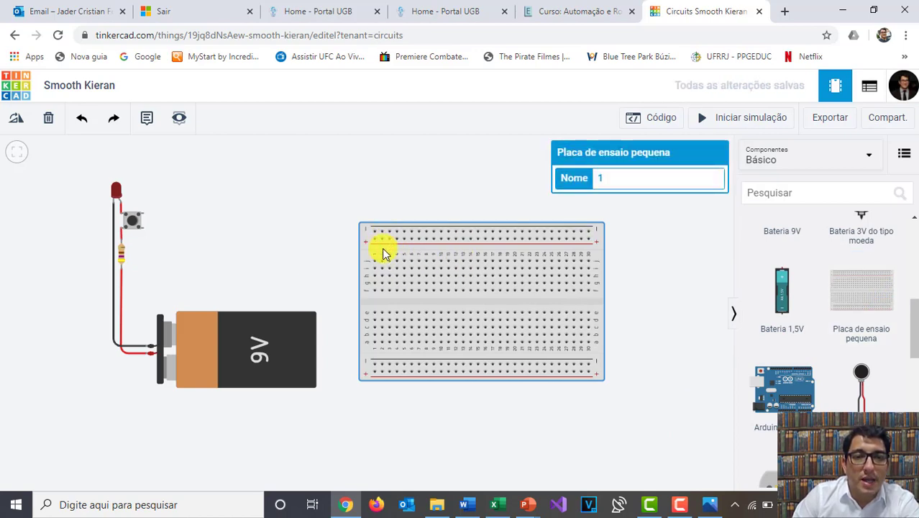
left_click(16, 122)
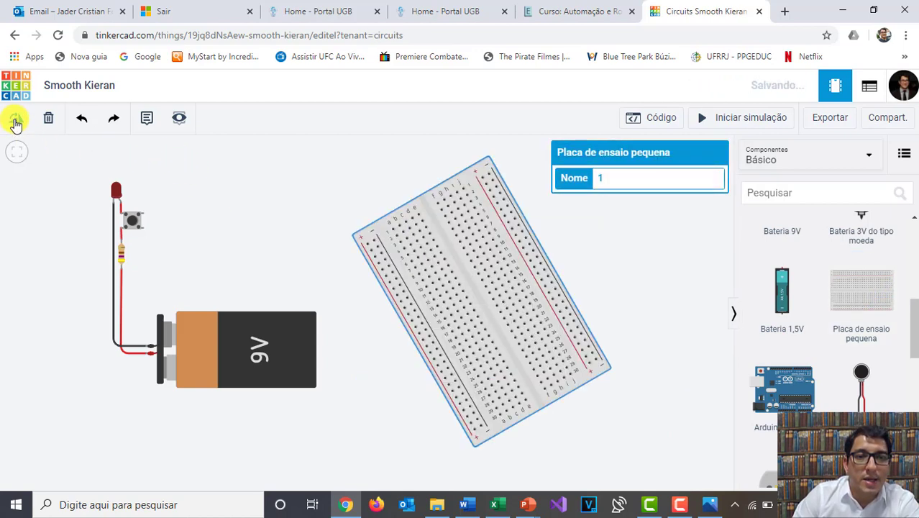
left_click(594, 231)
Step: Examine the breadboard's positive and negative rails and its numbered rows to see which holes are connected internally
scroll(498, 232, "up", 5)
scroll(499, 233, "up", 3)
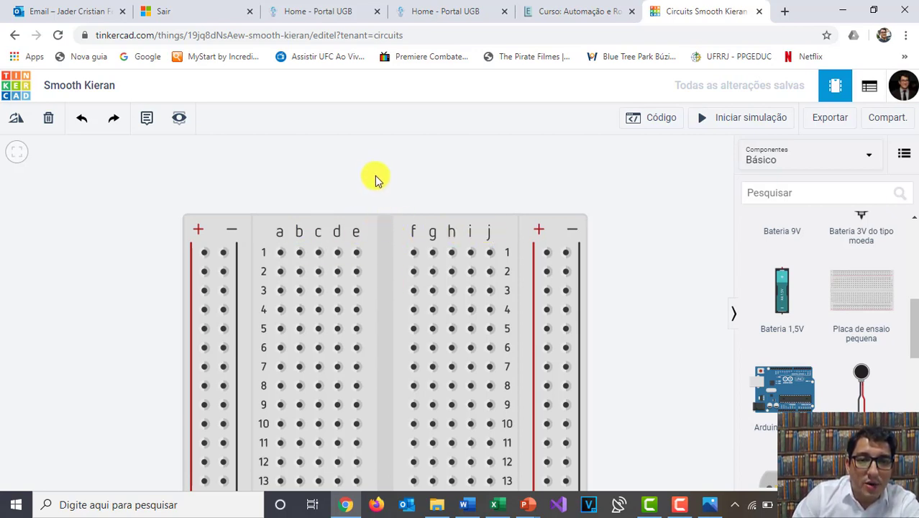
mouse_move(379, 190)
left_mouse_down()
mouse_move(392, 238)
mouse_move(372, 199)
left_mouse_up()
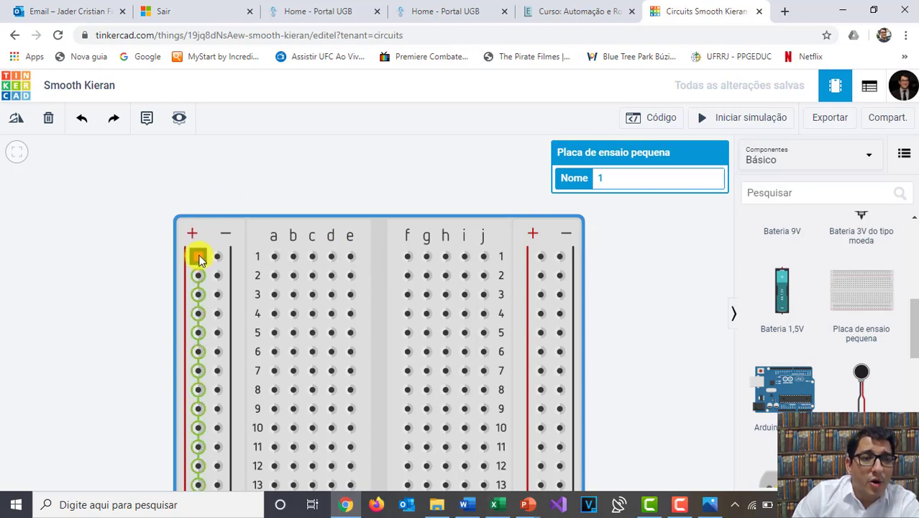
scroll(200, 260, "down", 3)
left_click(259, 166)
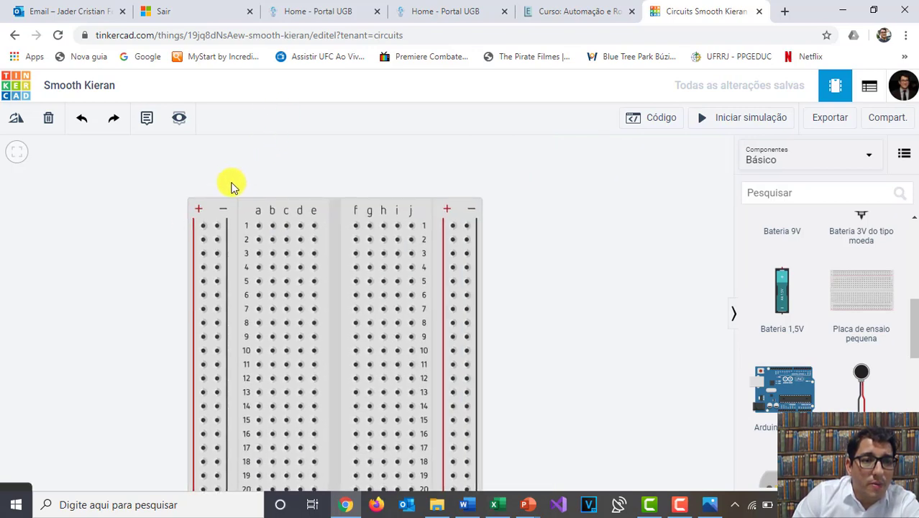
left_click_drag(231, 186, 371, 199)
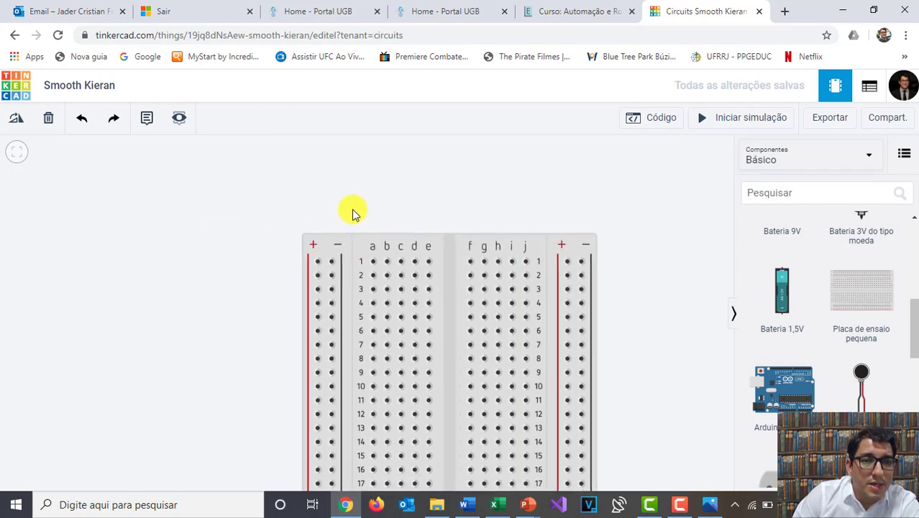
scroll(313, 241, "down", 3)
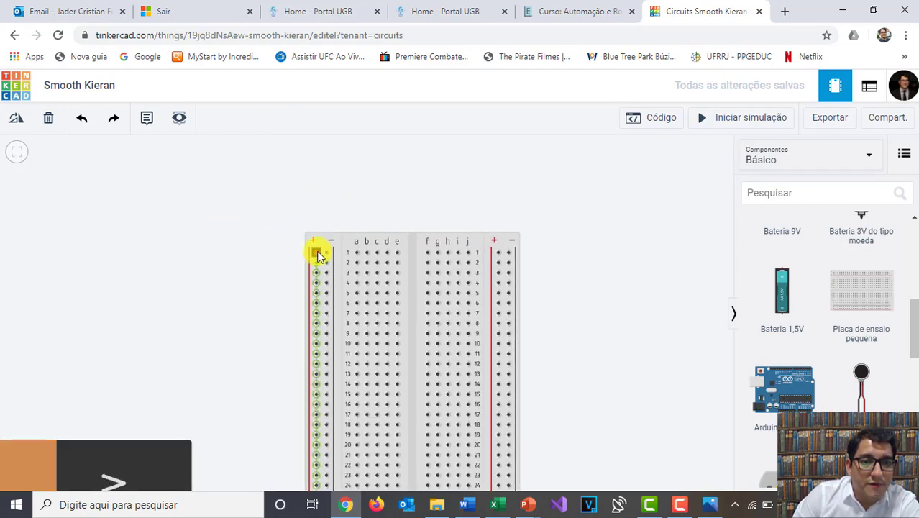
left_click_drag(549, 311, 532, 276)
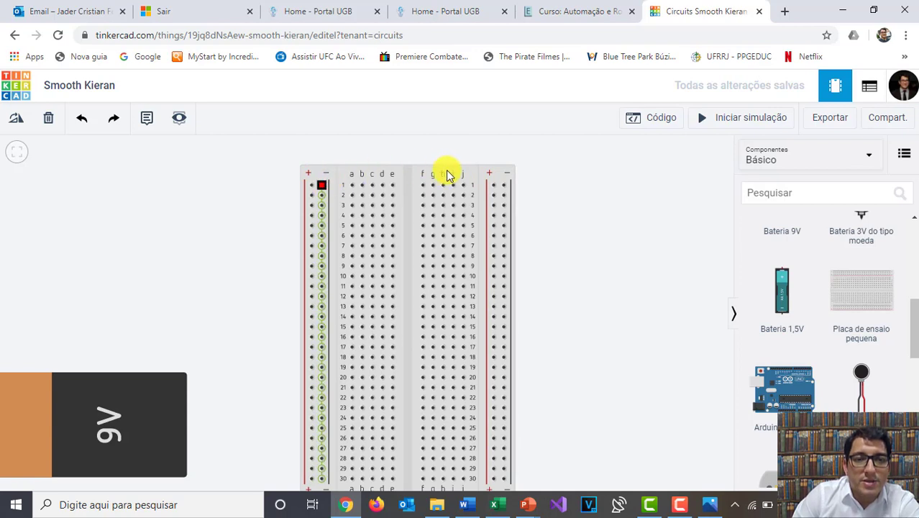
left_click(508, 185)
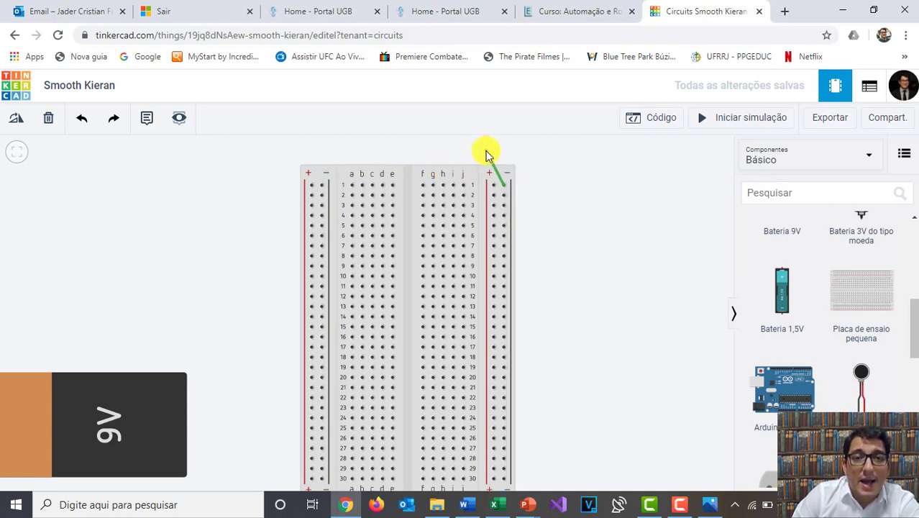
key("Escape")
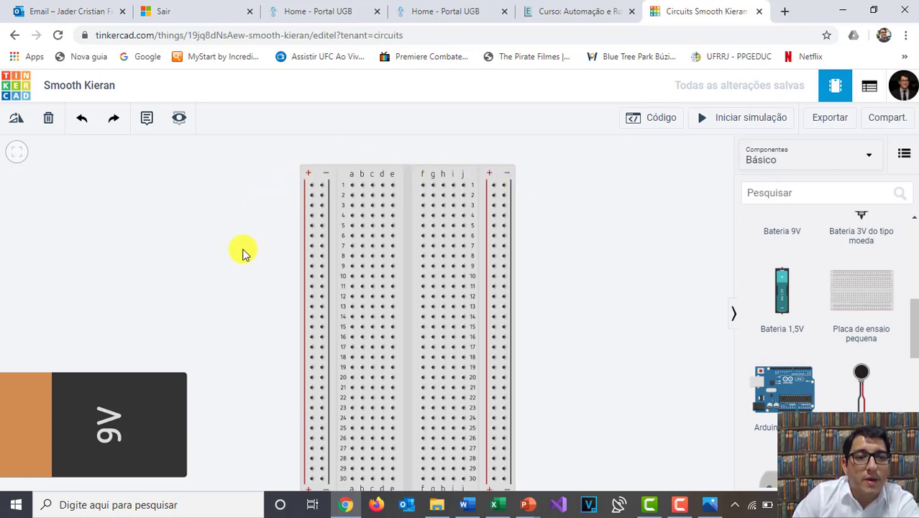
Step: Move the 9V battery directly below the breadboard
left_click_drag(273, 233, 346, 218)
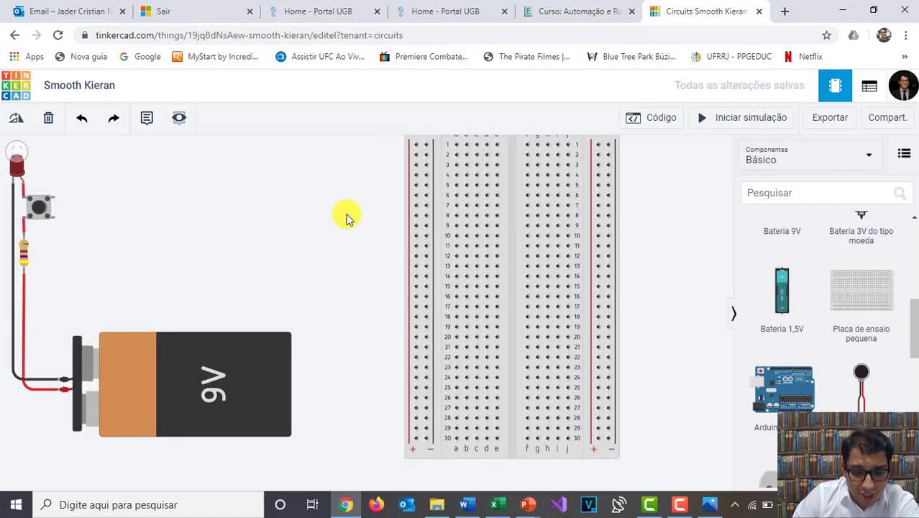
scroll(405, 238, "down", 1)
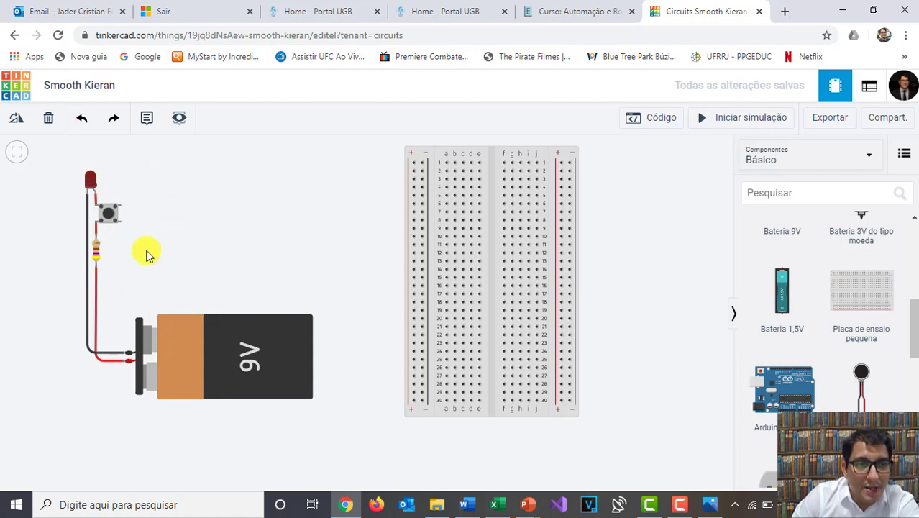
left_click_drag(334, 230, 279, 214)
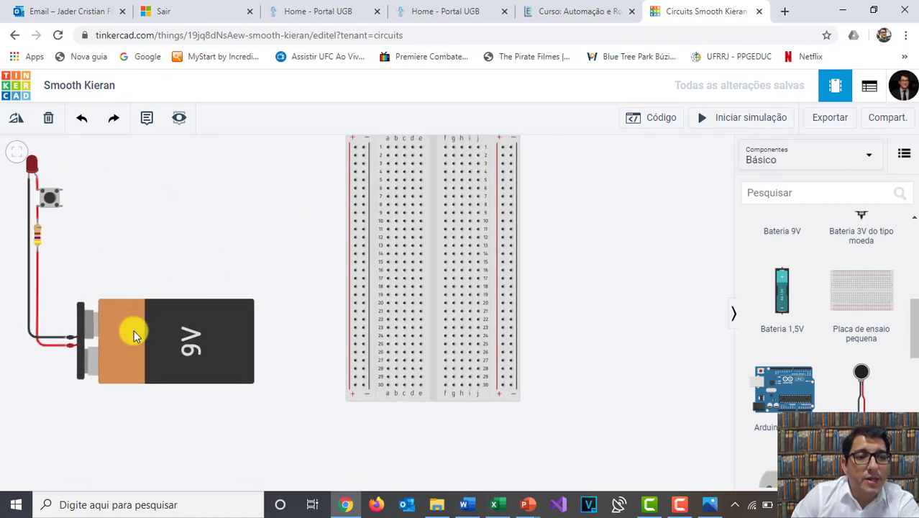
left_click_drag(152, 356, 475, 428)
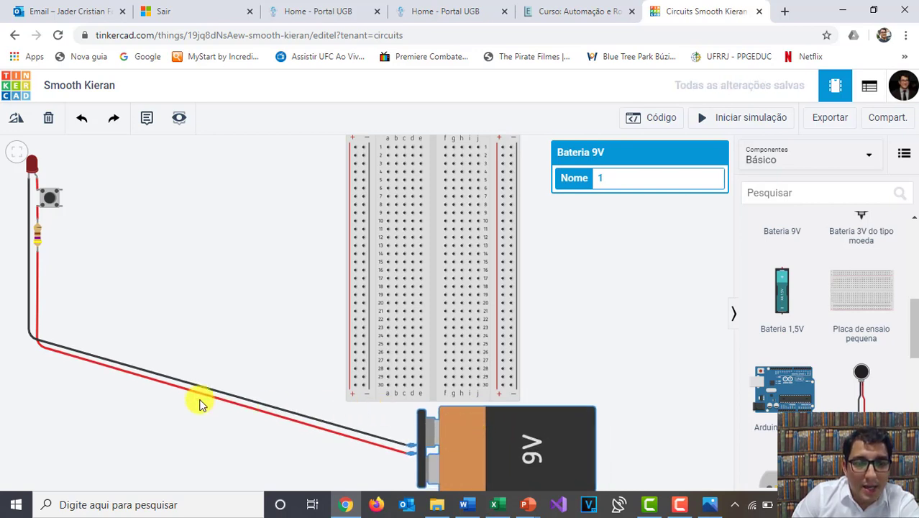
Step: Reattach the battery's red wire to the left positive rail and its black wire to the left negative rail at row 30, with right-angle bends
left_click(39, 265)
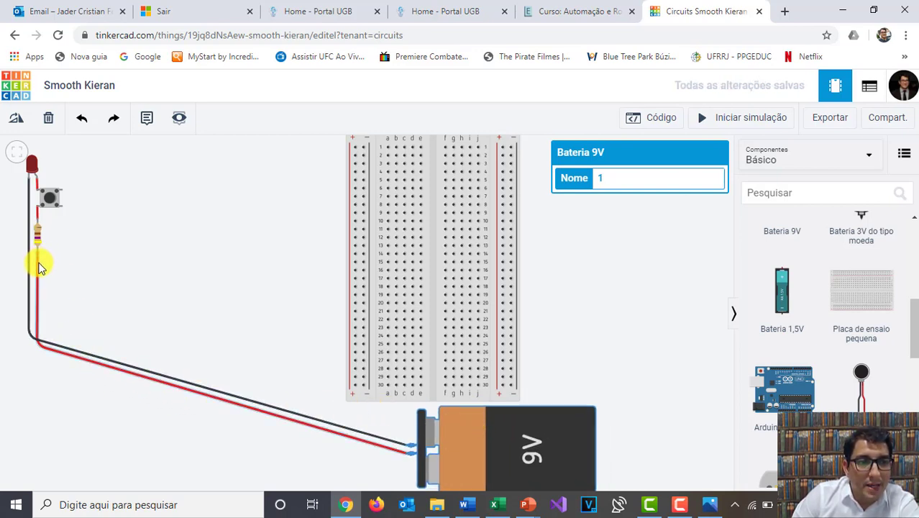
left_click_drag(39, 253, 355, 385)
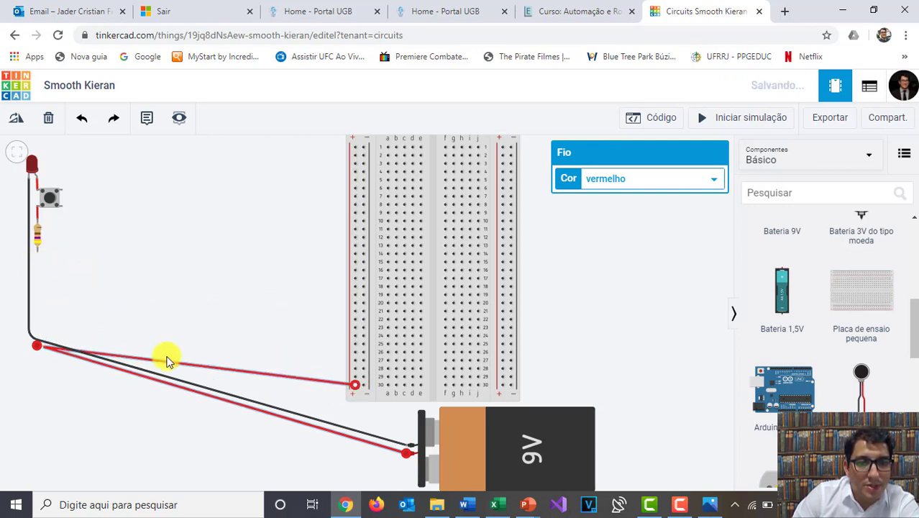
left_click_drag(36, 348, 355, 452)
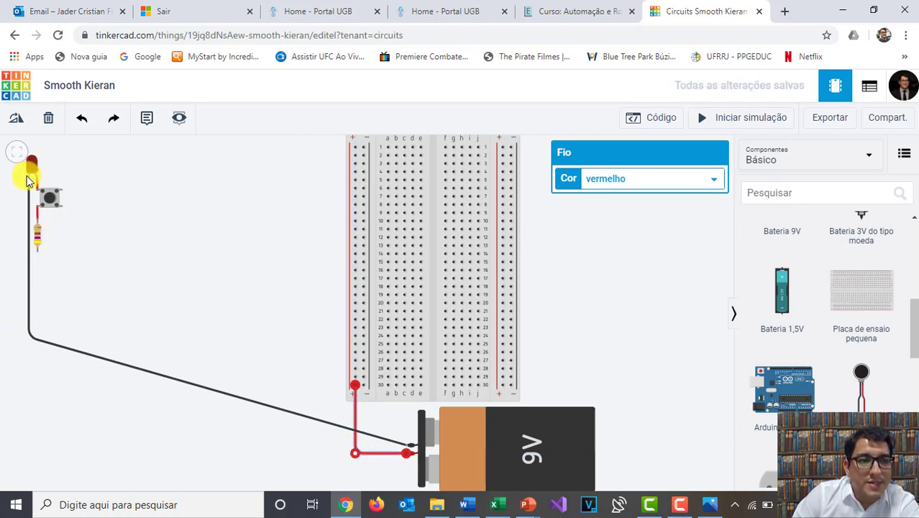
left_click_drag(28, 195, 363, 385)
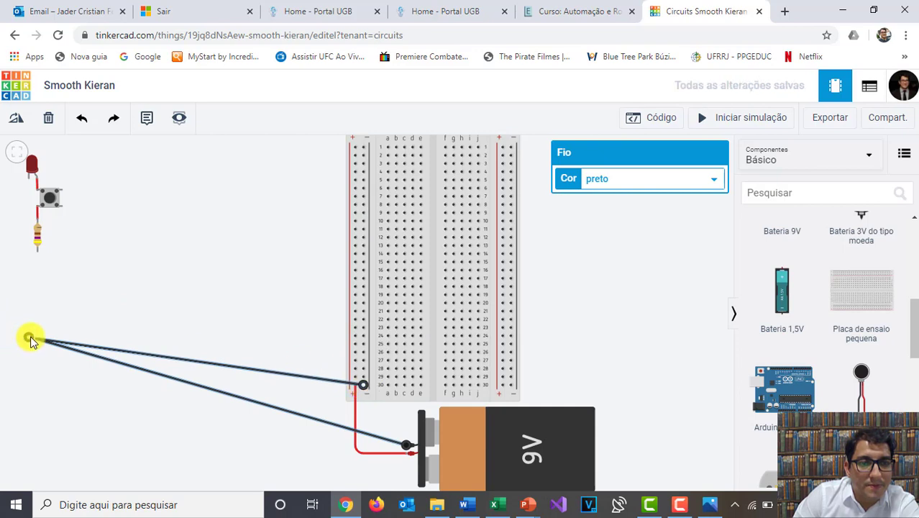
left_click_drag(29, 336, 365, 441)
left_click(294, 424)
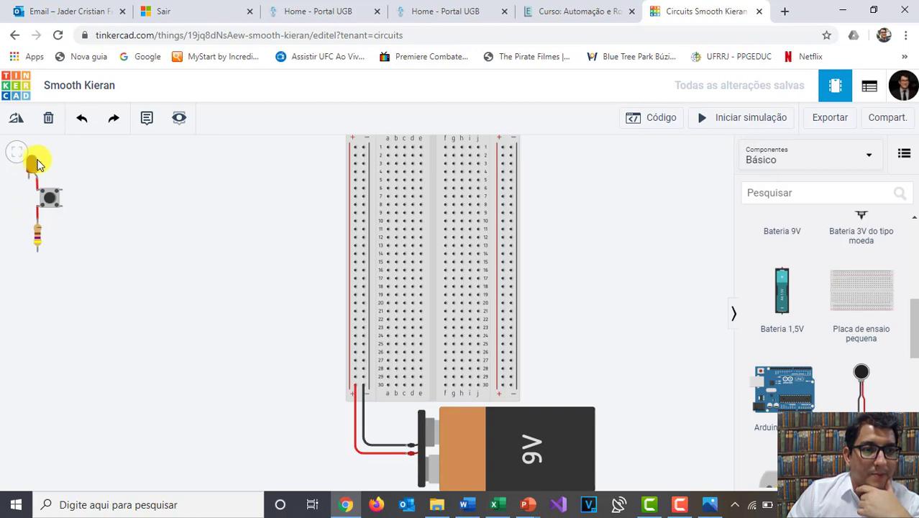
Step: Move the LED away from the button, and delete the red wires joining the LED, button and resistor
left_click_drag(37, 164, 100, 164)
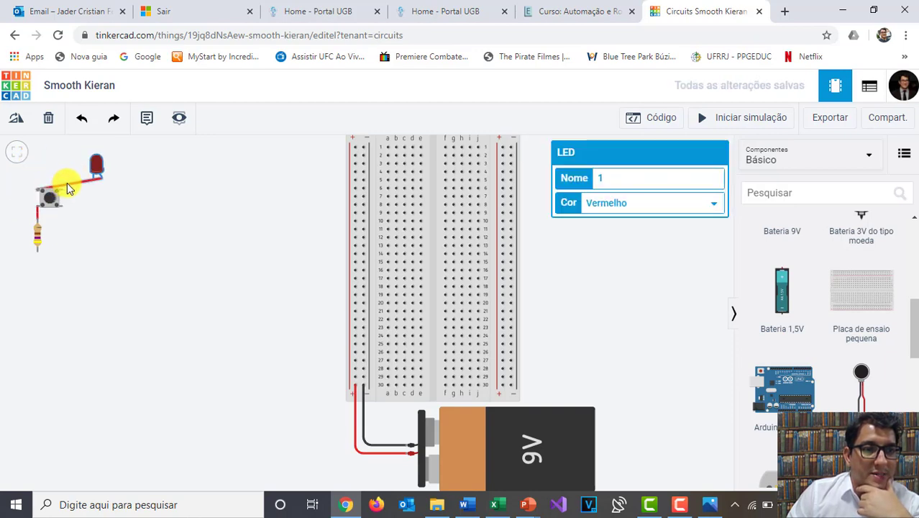
left_click(67, 184)
key("Delete")
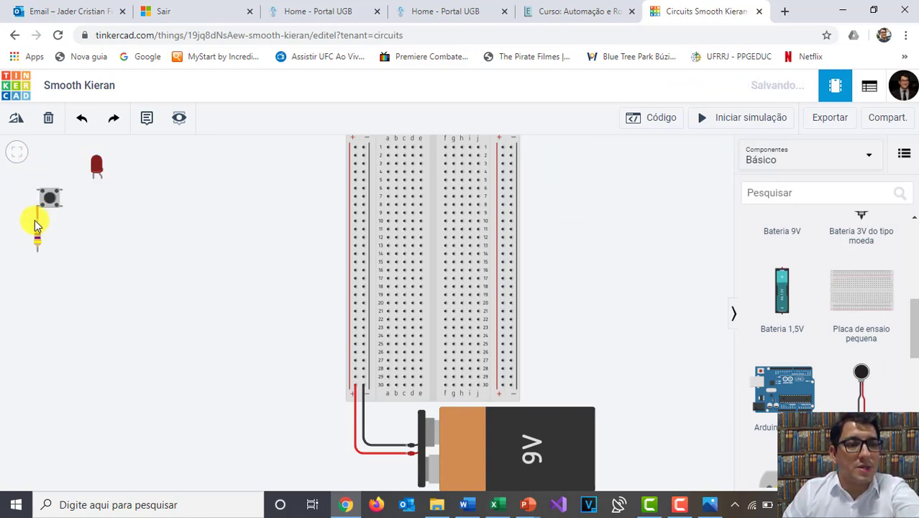
left_click(38, 213)
key("Delete")
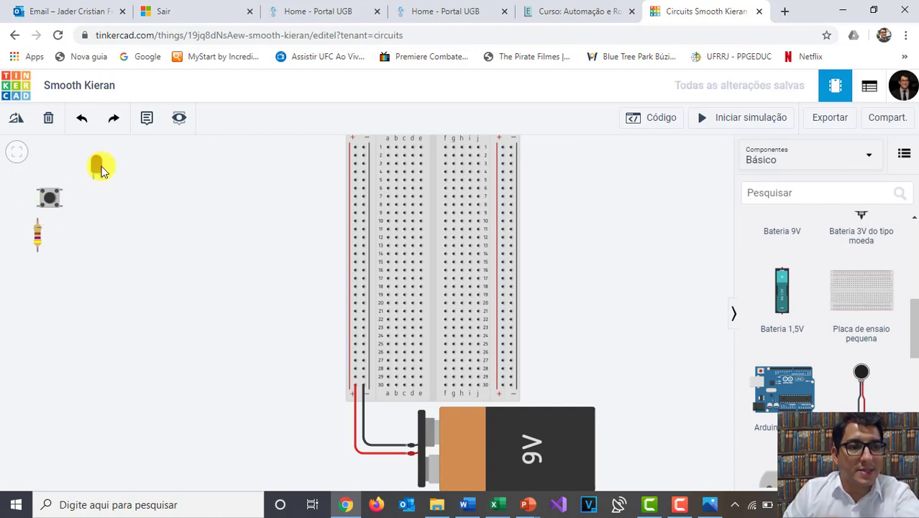
Step: Rotate the LED 90° clockwise and place it on the breadboard with its cathode in e16 and anode in e17
left_click_drag(99, 166, 253, 328)
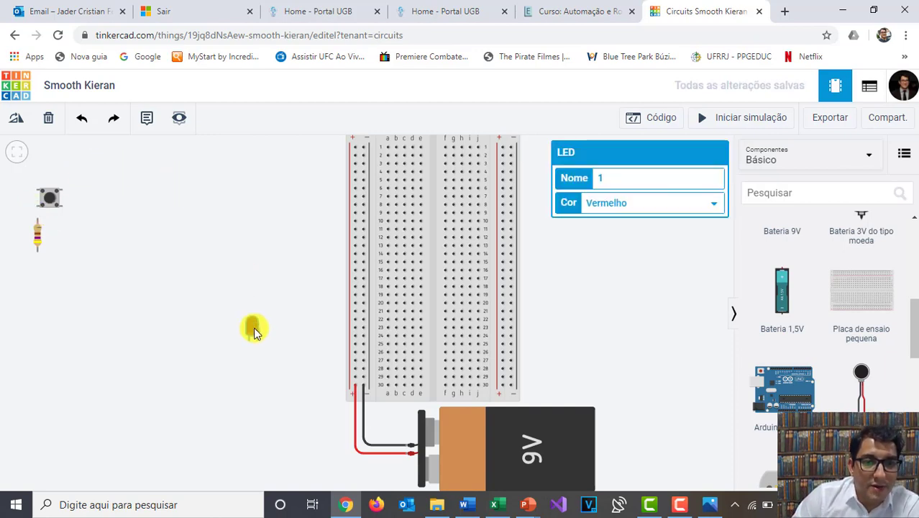
left_click(15, 117)
left_click(15, 117)
left_click(15, 117)
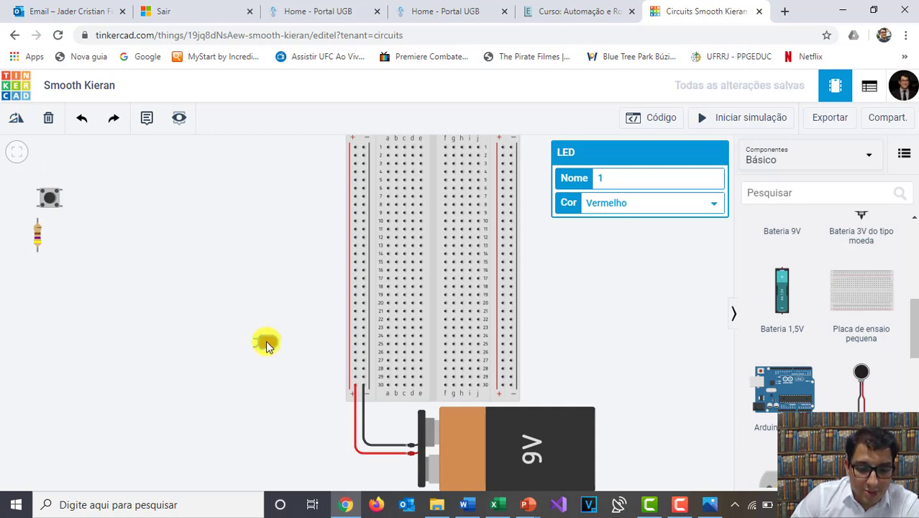
left_click_drag(266, 346, 432, 278)
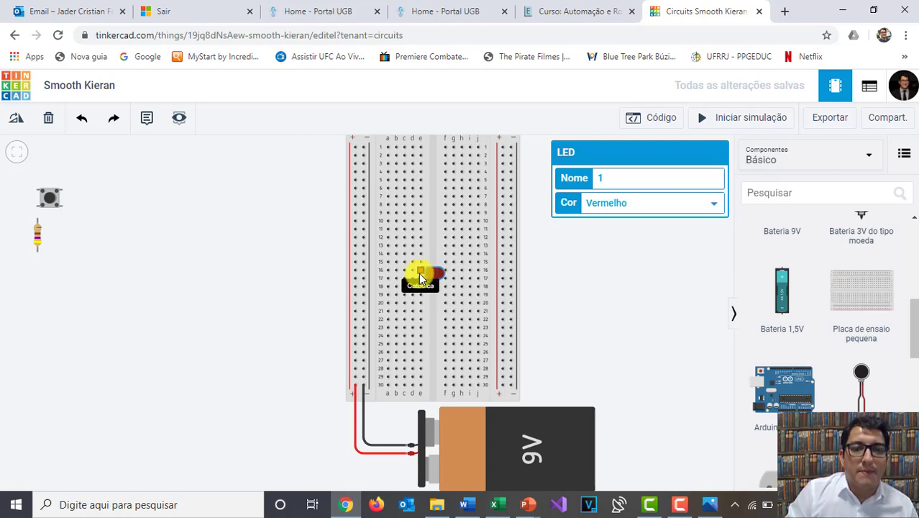
mouse_move(420, 277)
left_mouse_down()
mouse_move(439, 269)
mouse_move(445, 286)
mouse_move(432, 274)
left_mouse_up()
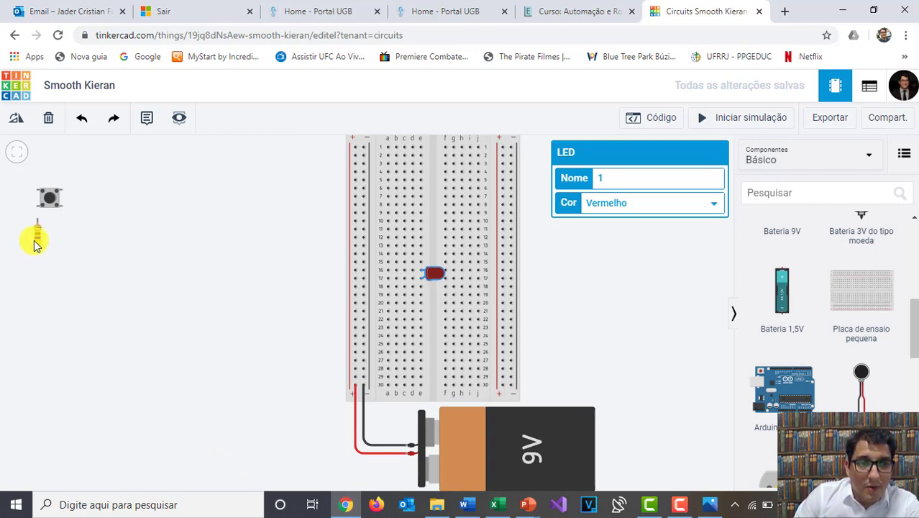
Step: Place the 470 Ω resistor vertically in column e with its lower terminal in row 23, and wire a23 to the left positive rail
left_click_drag(46, 239, 422, 314)
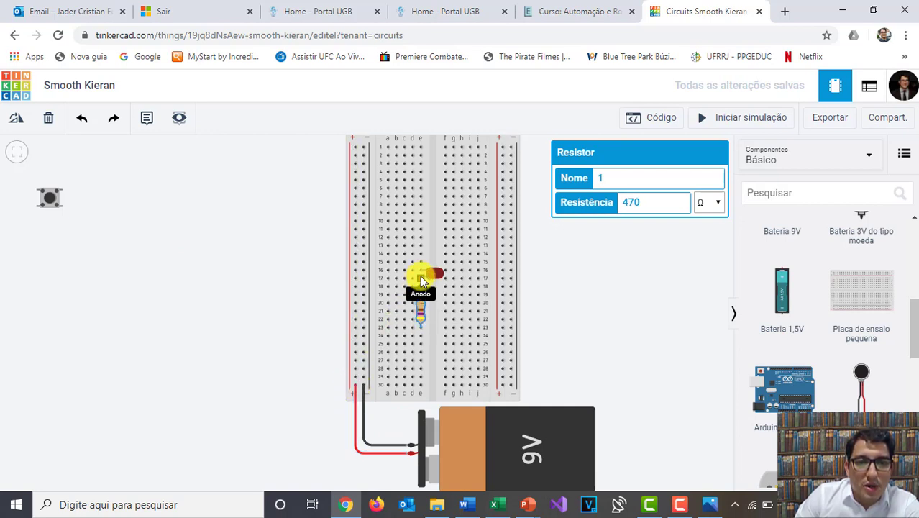
left_click(356, 329)
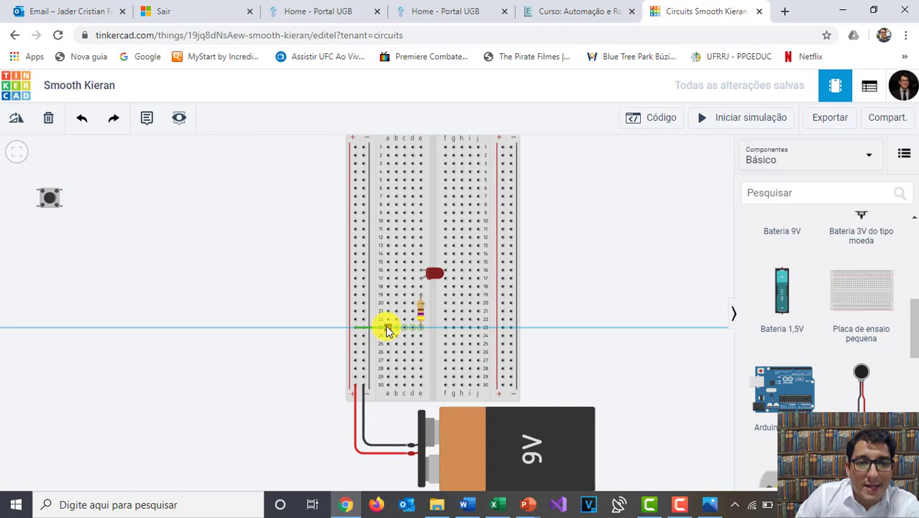
left_click(387, 329)
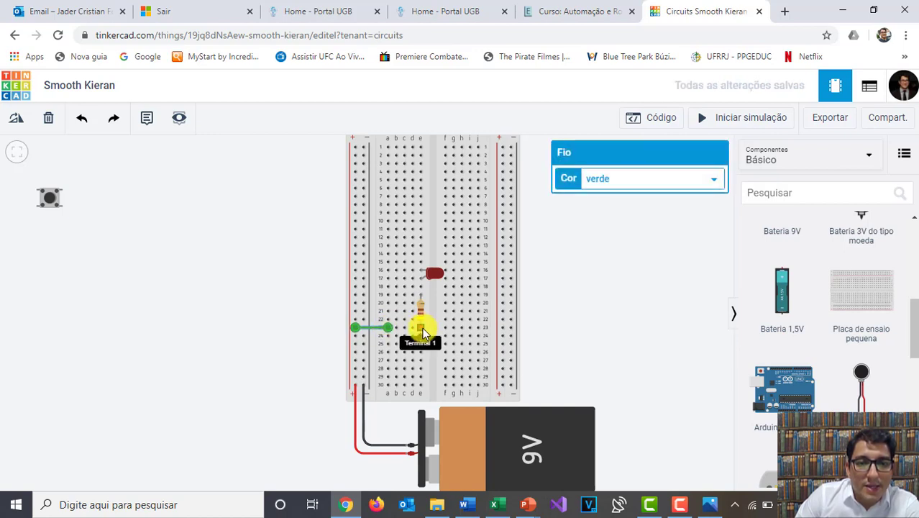
Step: Colour the wire from a23 to the positive rail red (vermelho), and place the push button with its terminals in columns a and d, rows 17 and 19
left_click(623, 186)
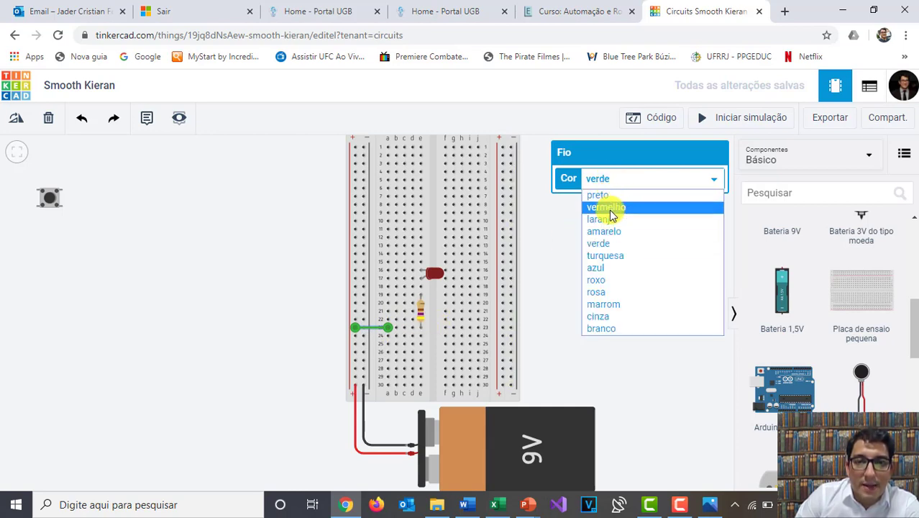
left_click(608, 207)
left_click(598, 260)
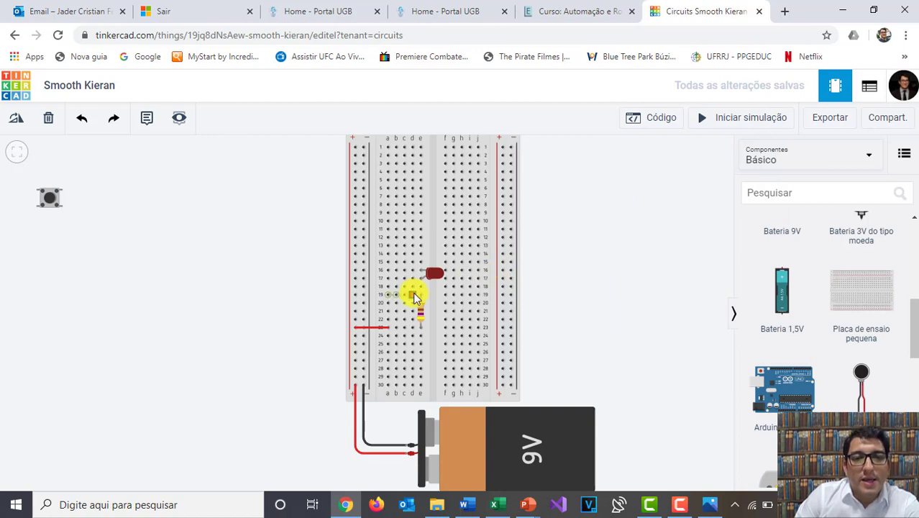
left_click_drag(49, 198, 400, 284)
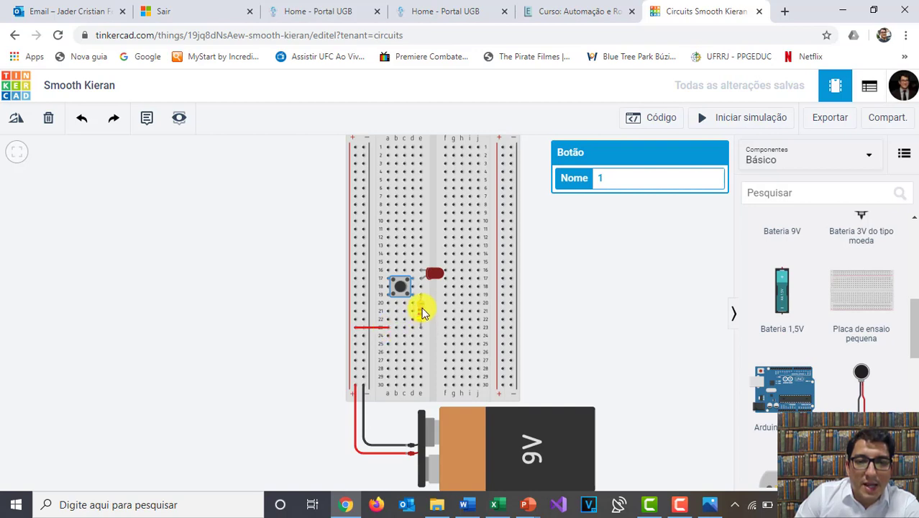
Step: Wire a16 to the left negative rail and colour the wire black (preto)
left_click(387, 272)
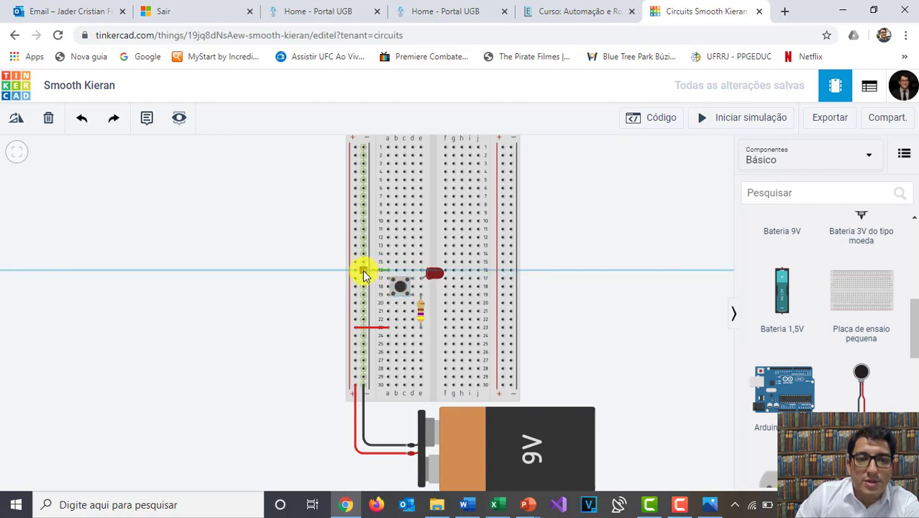
left_click(364, 273)
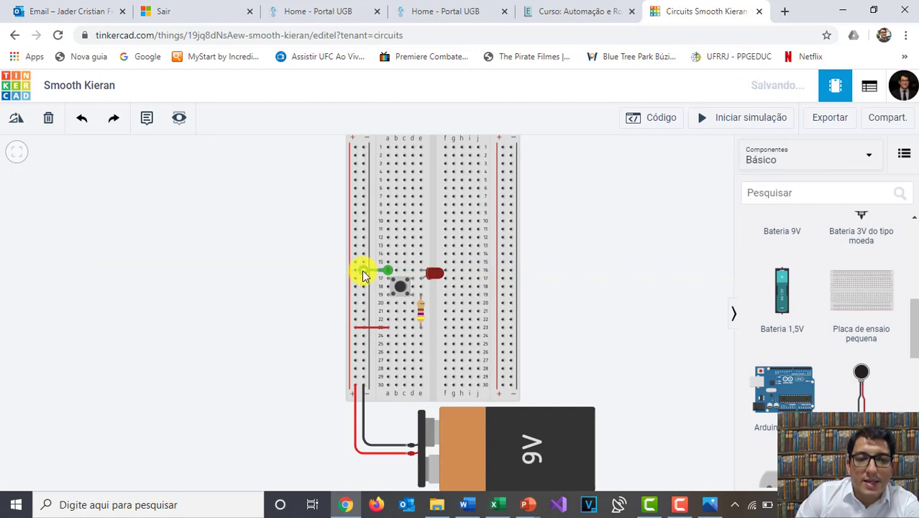
left_click(622, 179)
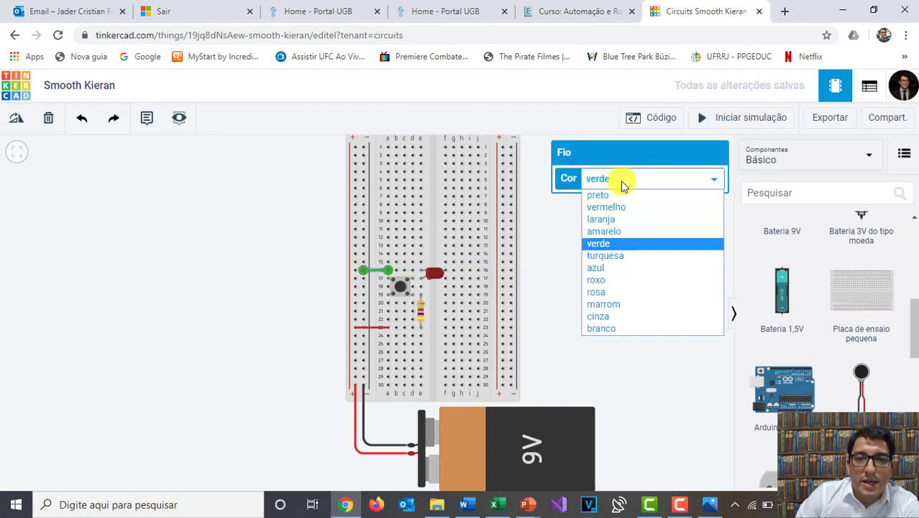
left_click(608, 193)
left_click(594, 237)
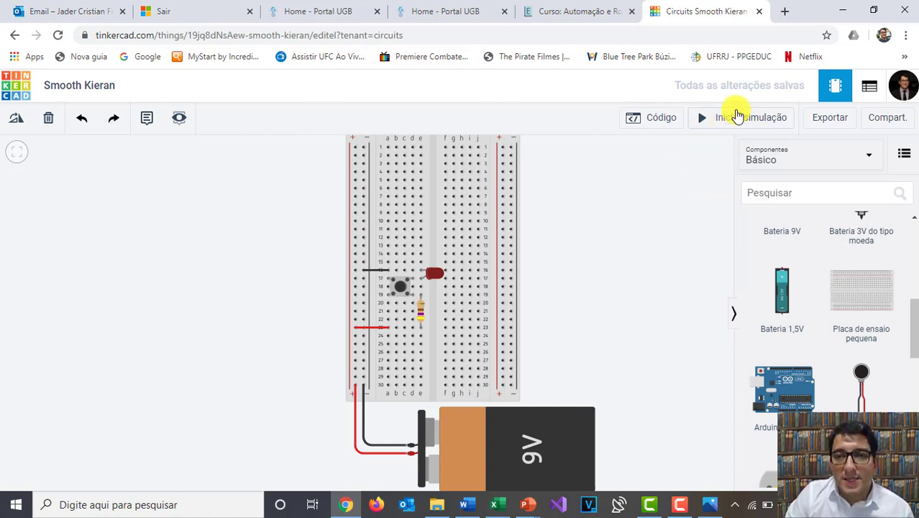
Step: Start the simulation of the breadboard circuit with the whole board and battery in view
left_click(747, 119)
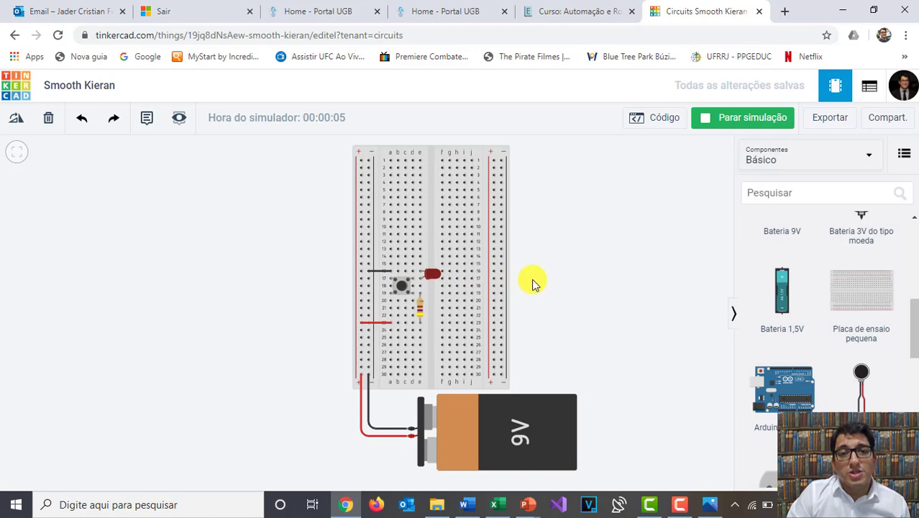
scroll(494, 279, "down", 1)
scroll(494, 279, "down", 1)
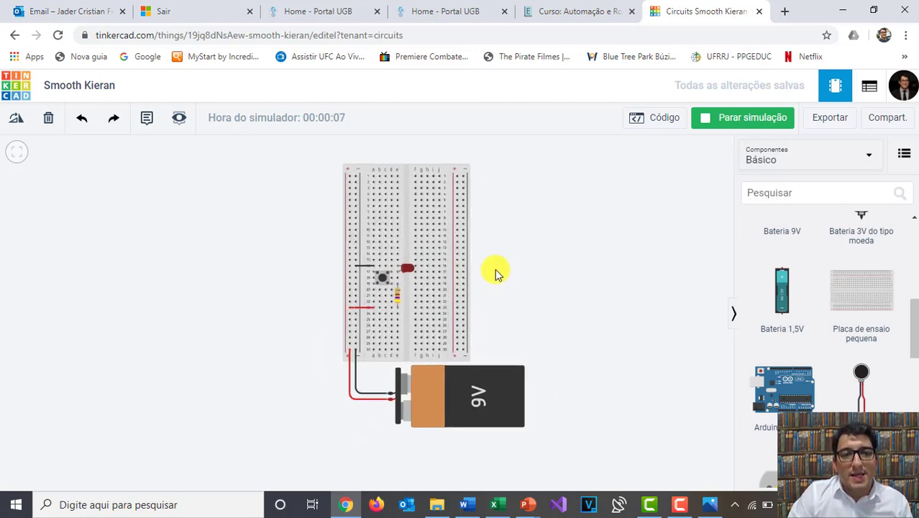
scroll(496, 273, "up", 1)
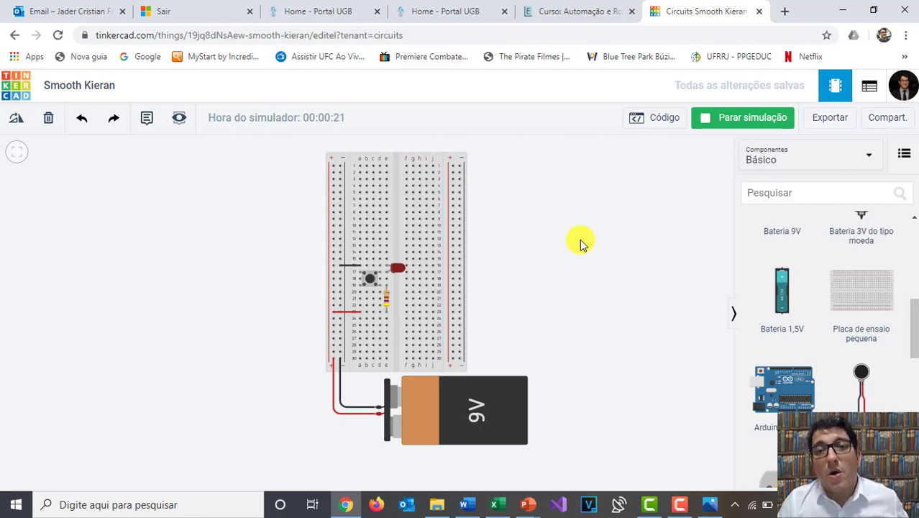
Step: Review the Semana 1 activities on the Moodle course page, and return to the Tinkercad circuit
left_click(474, 17)
key("ctrl+Tab")
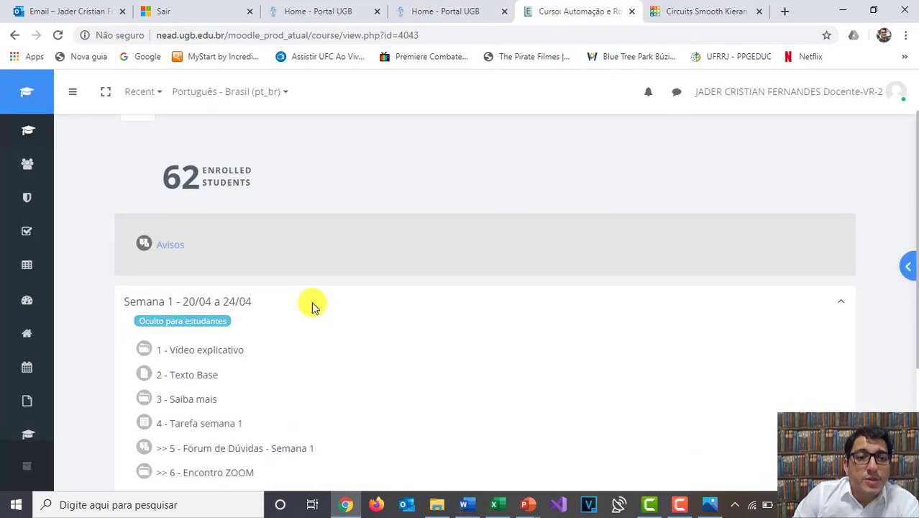
scroll(312, 297, "down", 1)
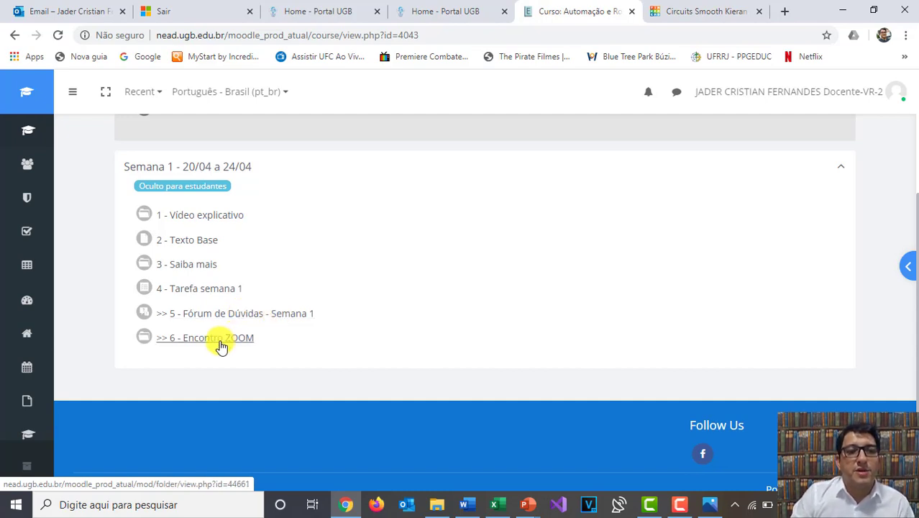
left_click(701, 11)
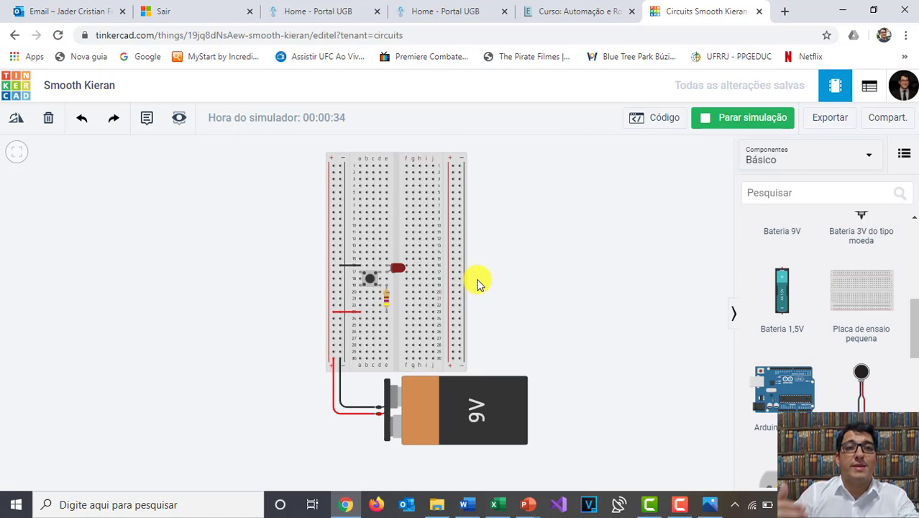
key("alt+Tab")
key("alt+Tab")
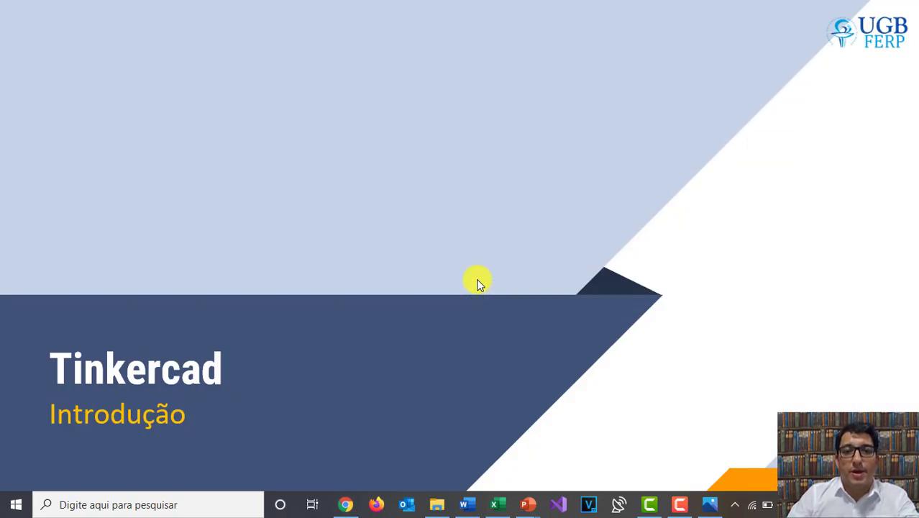
left_click(480, 283)
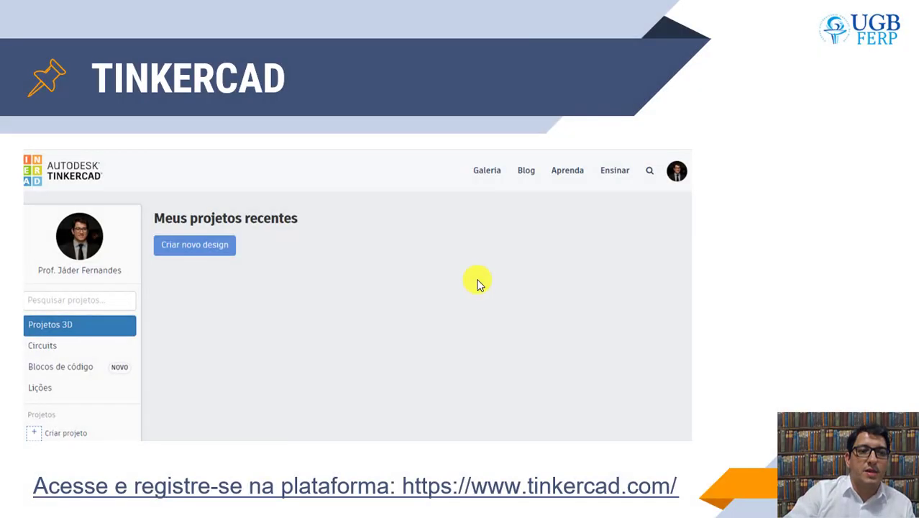
left_click(480, 283)
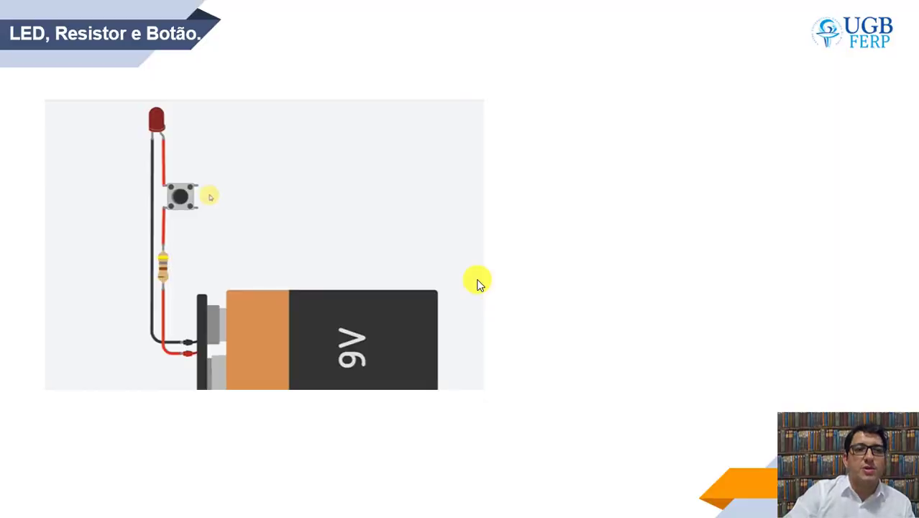
left_click(479, 283)
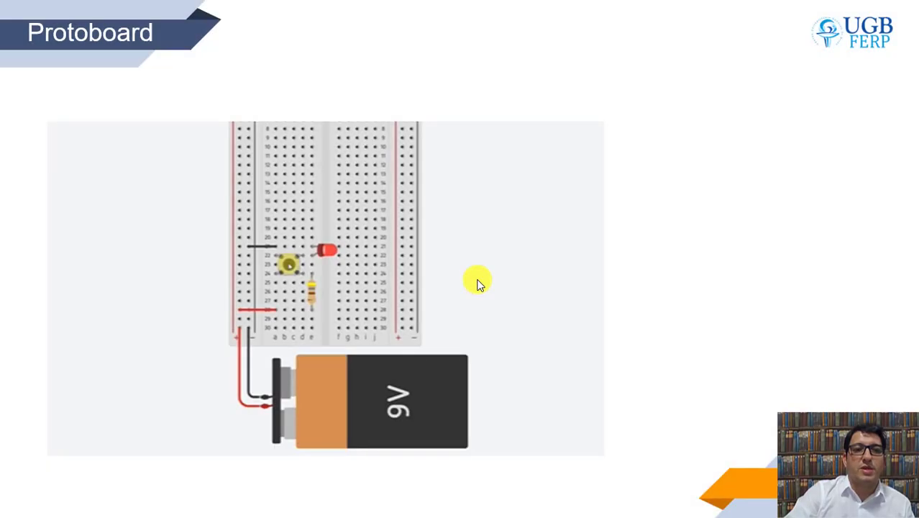
left_click(479, 283)
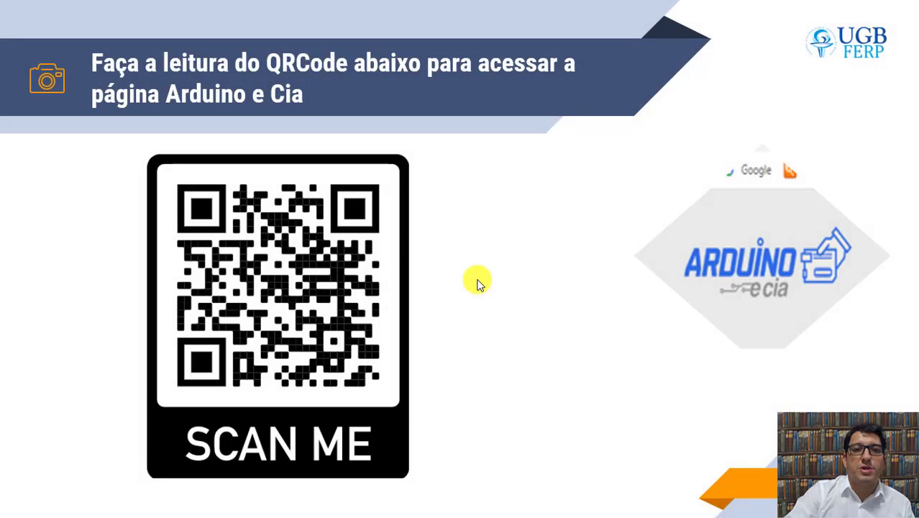